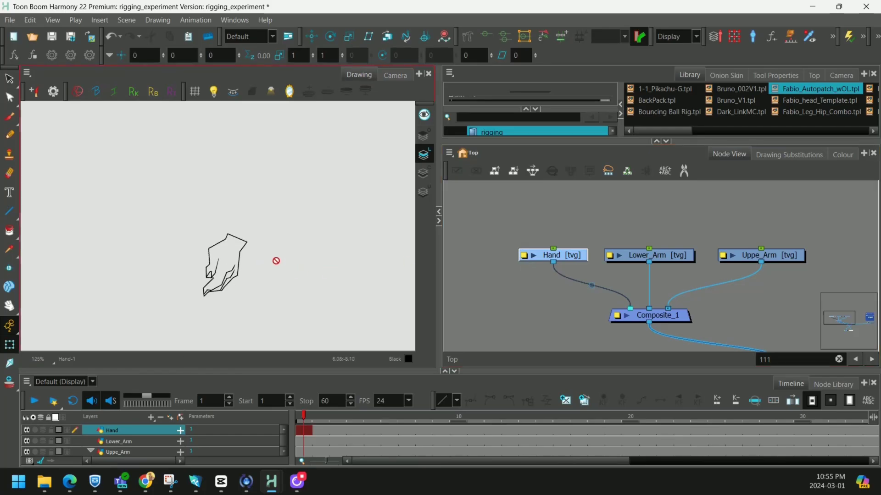
Step: Bring up the arm in the Camera view with the Lower_Arm drawing selected, framed at the elbow
{"action": "left_click", "coordinate": [678, 255]}
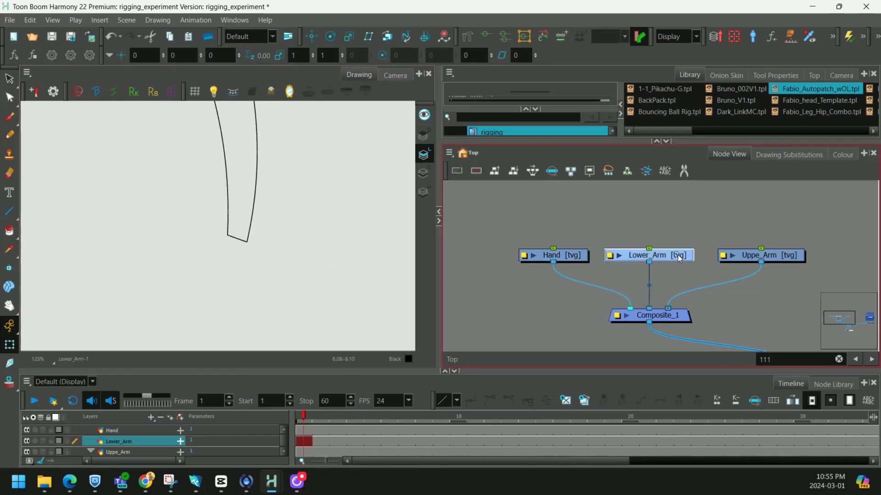
{"action": "scroll", "coordinate": [321, 215], "scroll_direction": "down", "scroll_amount": 2}
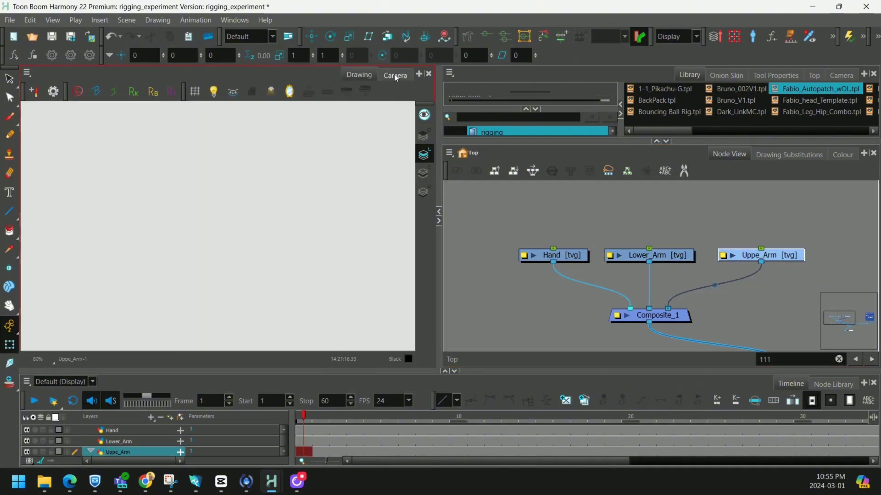
{"action": "left_click", "coordinate": [397, 78]}
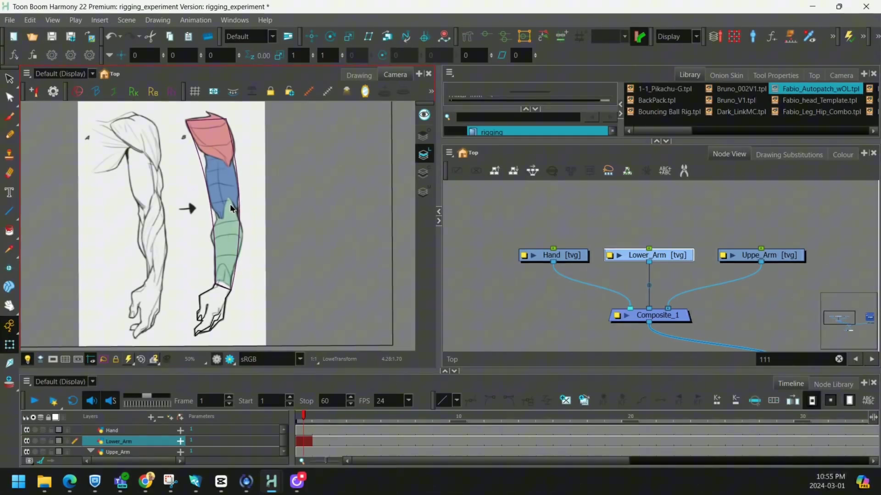
{"action": "scroll", "coordinate": [230, 208], "scroll_direction": "up", "scroll_amount": 2}
{"action": "scroll", "coordinate": [230, 208], "scroll_direction": "up", "scroll_amount": 2}
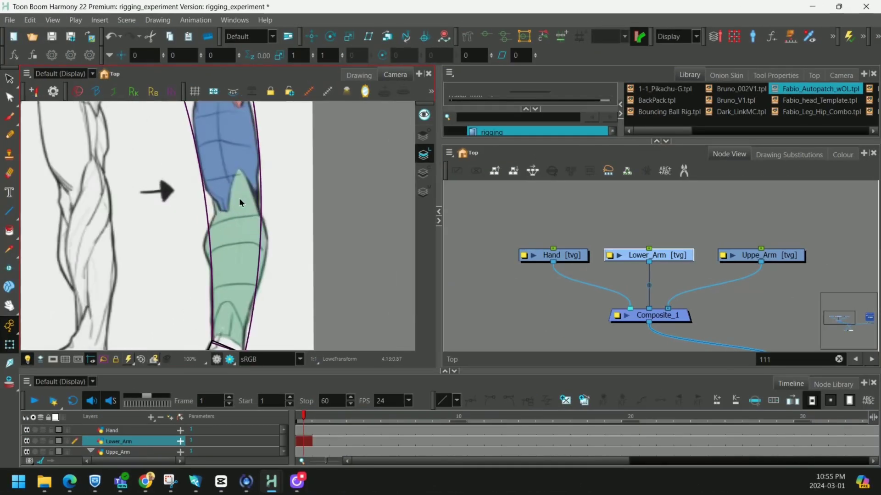
{"action": "scroll", "coordinate": [212, 209], "scroll_direction": "down", "scroll_amount": 4}
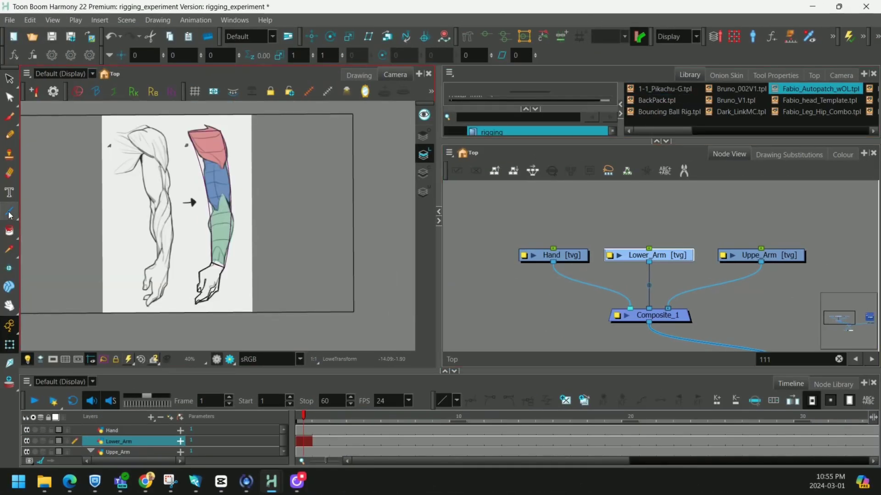
Step: Show the stroke lines and draw a circle with the Ellipse tool across the elbow of the Lower_Arm drawing
{"action": "left_click_drag", "start_coordinate": [10, 216], "coordinate": [37, 223]}
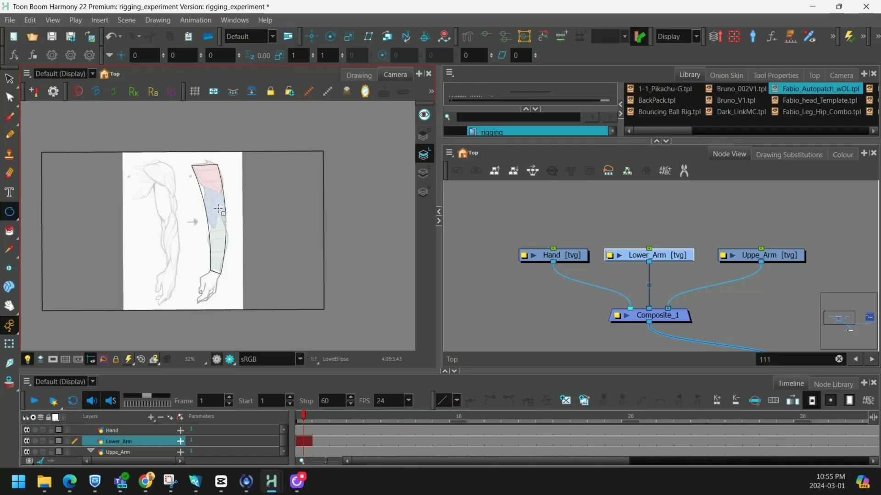
{"action": "scroll", "coordinate": [687, 202], "scroll_direction": "up", "scroll_amount": 4}
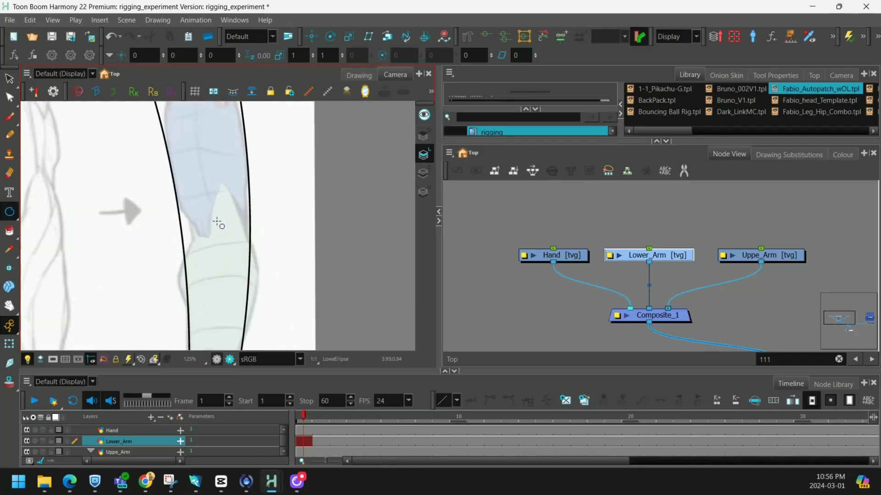
{"action": "scroll", "coordinate": [226, 223], "scroll_direction": "up", "scroll_amount": 10}
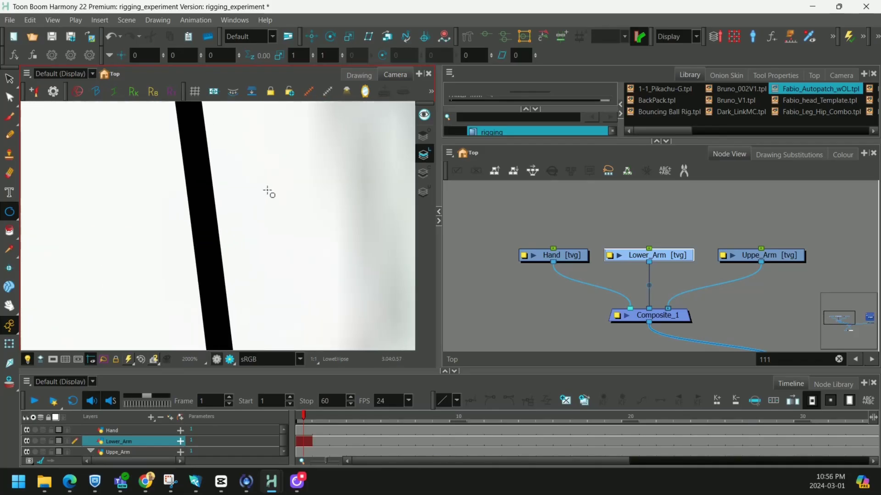
{"action": "key", "text": "k"}
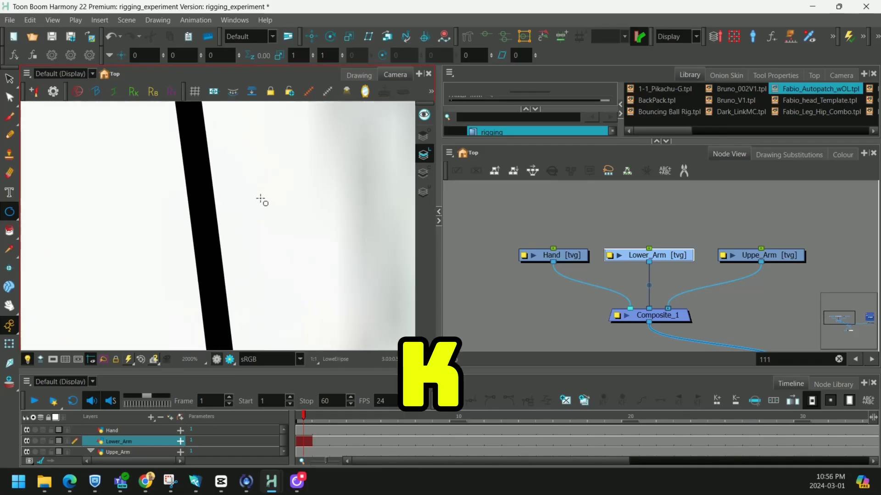
{"action": "left_click", "coordinate": [220, 227]}
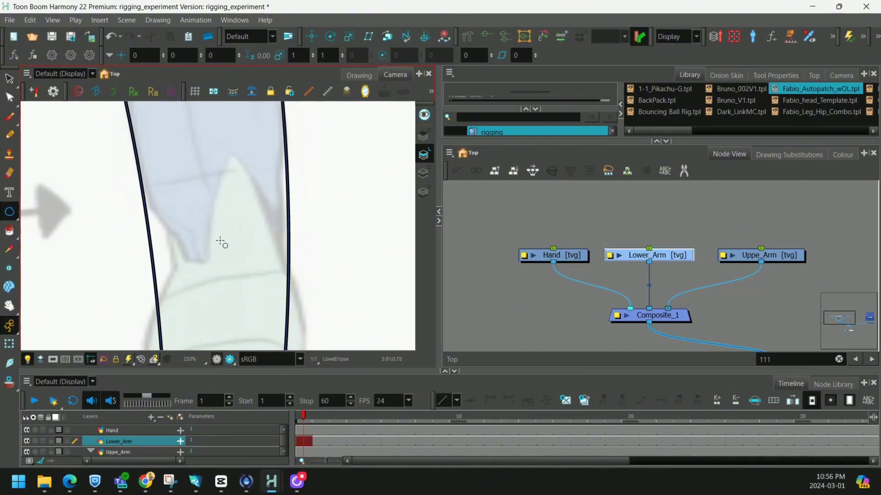
{"action": "left_click_drag", "start_coordinate": [223, 247], "coordinate": [269, 300]}
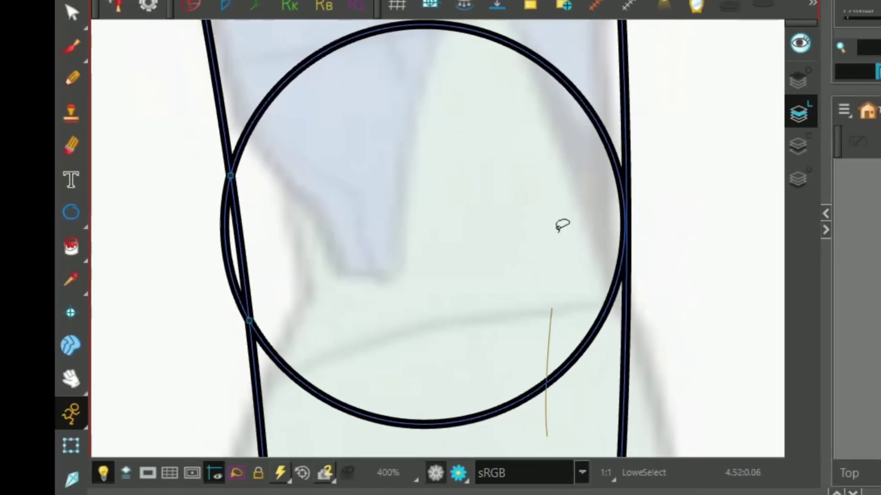
Step: Scale the elbow circle down about its centre and nudge it right so it sits between the two arm outlines
{"action": "left_click", "coordinate": [625, 291]}
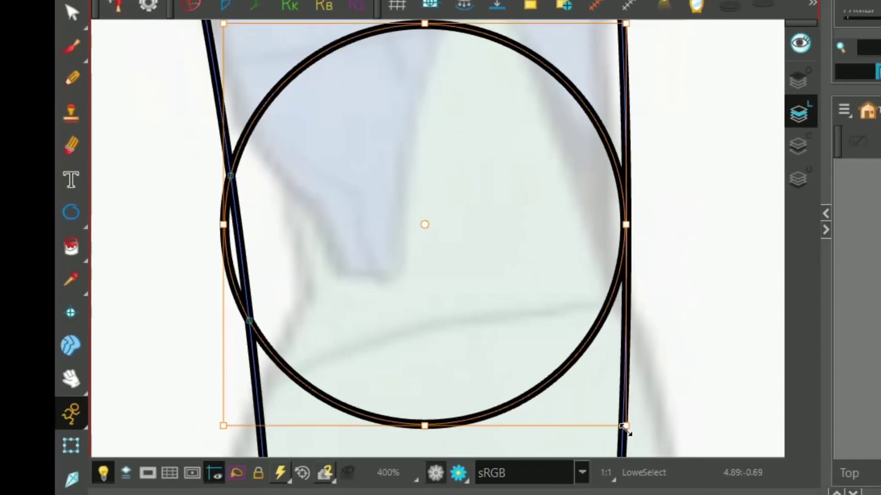
{"action": "left_click_drag", "start_coordinate": [625, 427], "coordinate": [604, 411]}
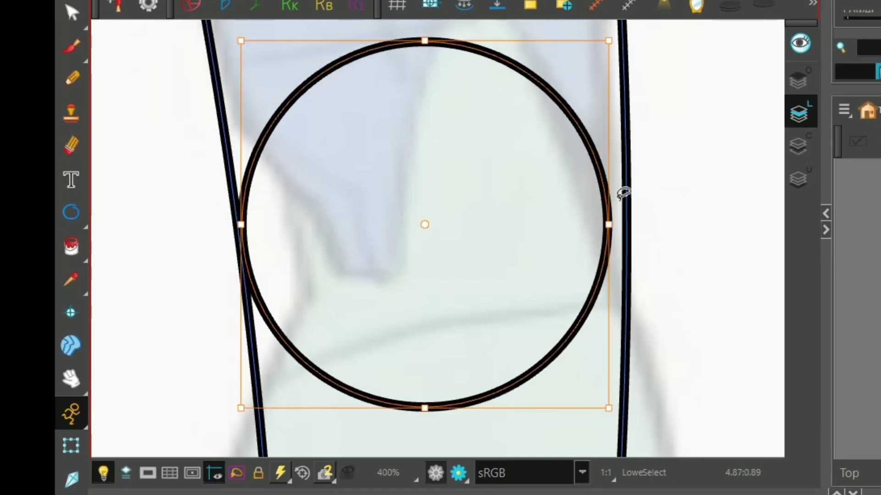
{"action": "key", "text": "Right"}
{"action": "key", "text": "Right"}
{"action": "key", "text": "Right"}
{"action": "key", "text": "Right"}
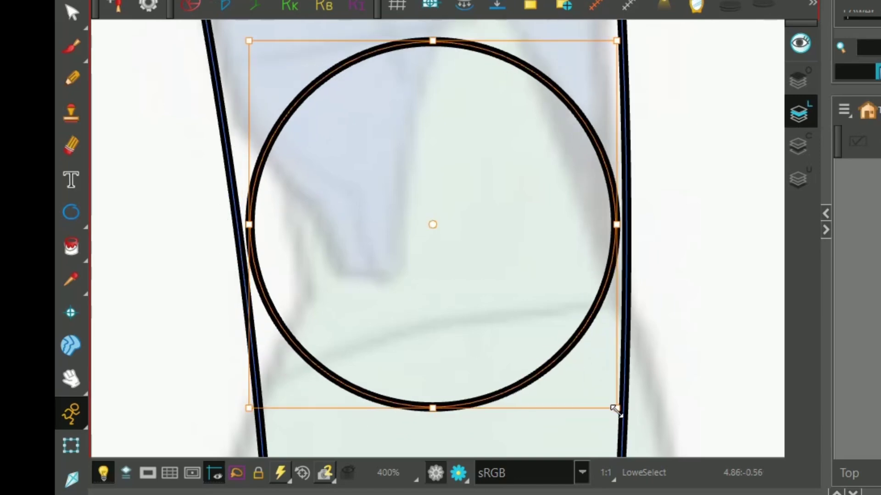
Step: Fine-tune the elbow circle's size about its centre so its central stroke slightly crosses both arm outlines
{"action": "left_click_drag", "start_coordinate": [614, 404], "coordinate": [616, 413]}
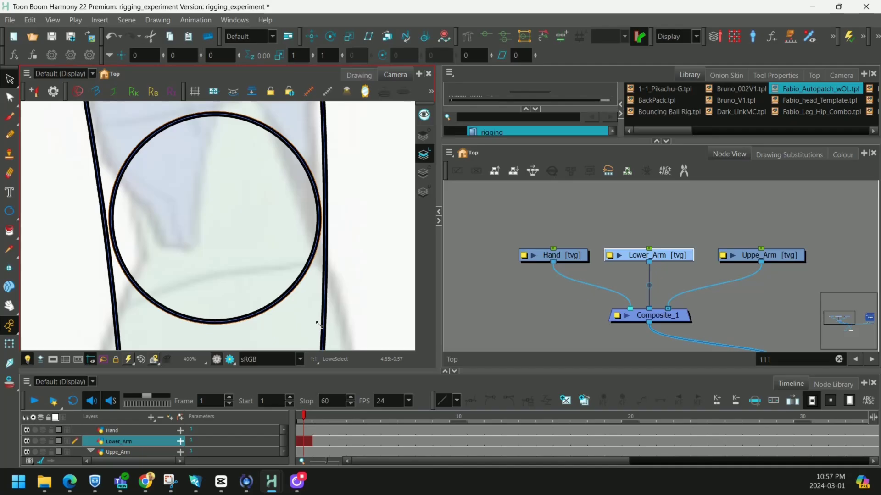
{"action": "left_click_drag", "start_coordinate": [320, 326], "coordinate": [319, 326]}
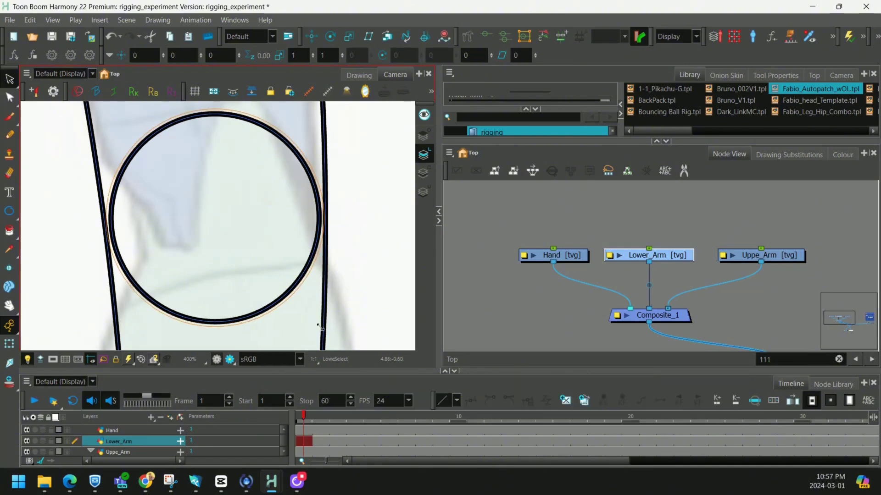
{"action": "left_click_drag", "start_coordinate": [320, 327], "coordinate": [321, 327]}
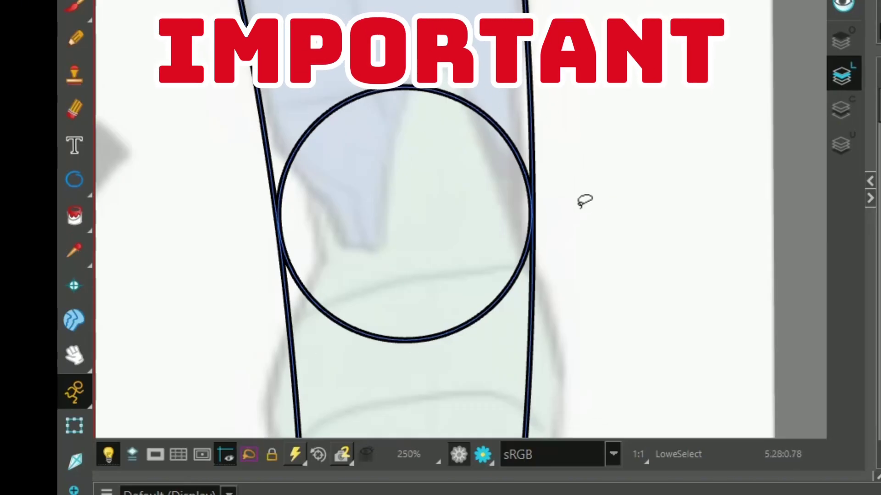
{"action": "scroll", "coordinate": [582, 200], "scroll_direction": "up", "scroll_amount": 5}
{"action": "scroll", "coordinate": [582, 225], "scroll_direction": "up", "scroll_amount": 5}
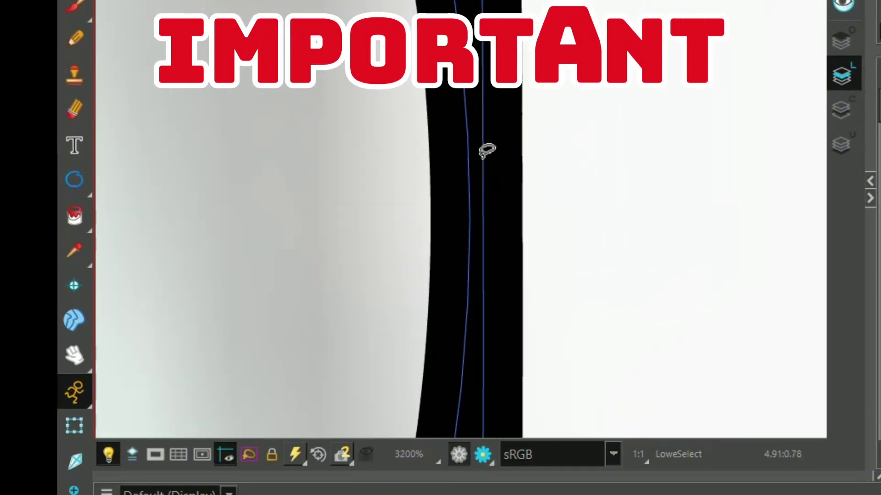
{"action": "scroll", "coordinate": [469, 181], "scroll_direction": "down", "scroll_amount": 2}
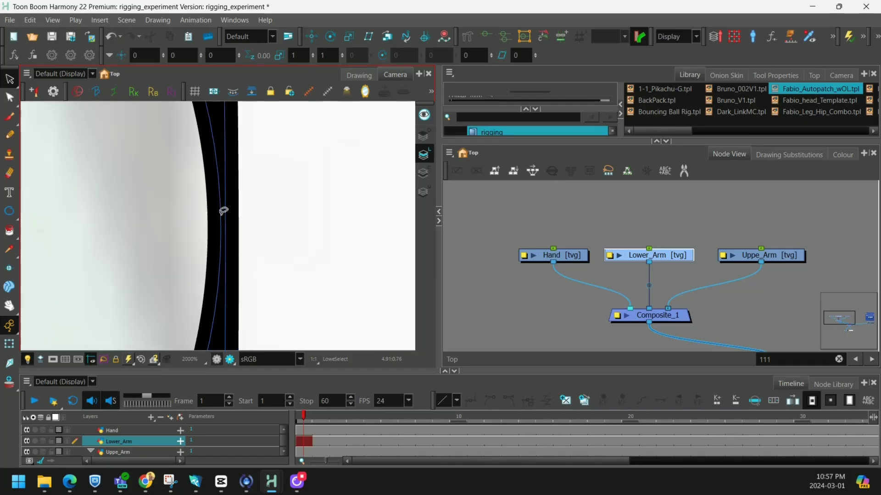
{"action": "scroll", "coordinate": [224, 211], "scroll_direction": "down", "scroll_amount": 3}
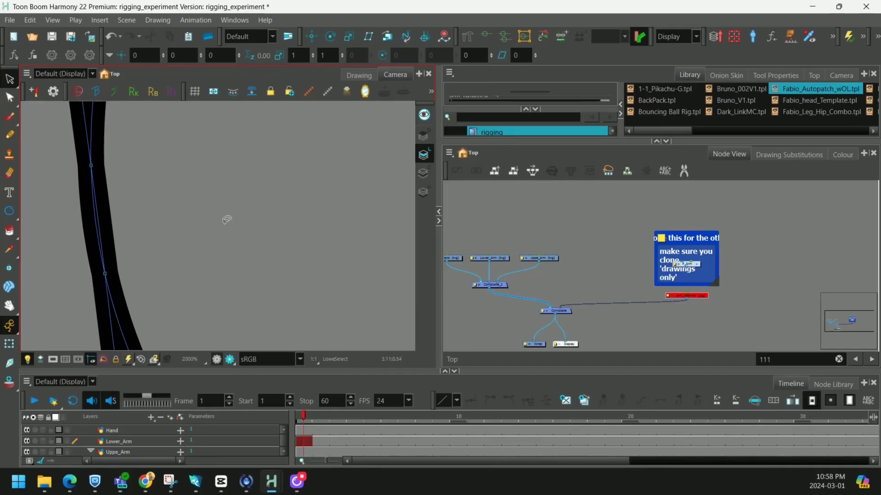
Step: Examine at high magnification the intersection points where the elbow circle crosses the arm outline on each side
{"action": "scroll", "coordinate": [754, 226], "scroll_direction": "down", "scroll_amount": 3}
{"action": "left_click_drag", "start_coordinate": [403, 193], "coordinate": [219, 218]}
{"action": "key", "text": "2"}
{"action": "key", "text": "2"}
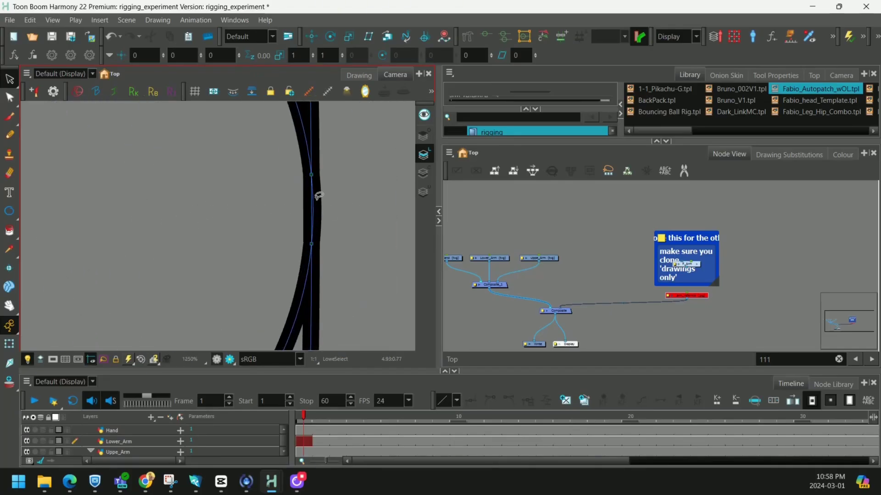
{"action": "scroll", "coordinate": [303, 212], "scroll_direction": "up", "scroll_amount": 3}
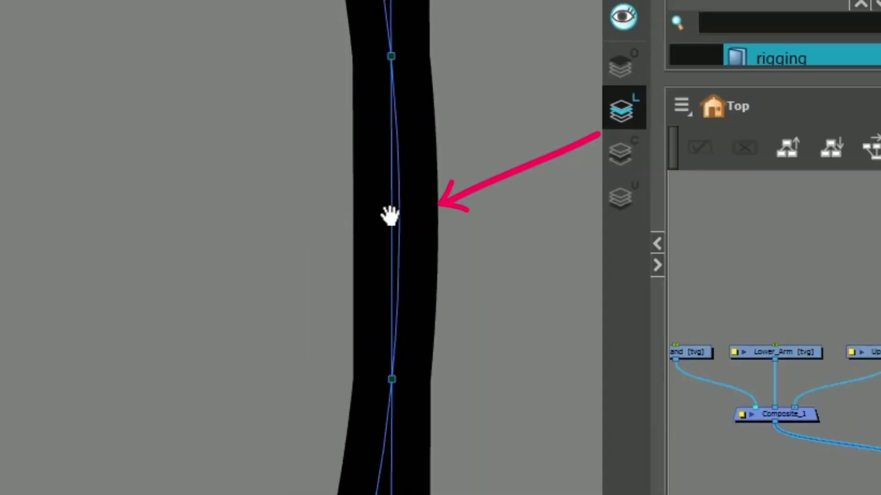
{"action": "key", "text": "1"}
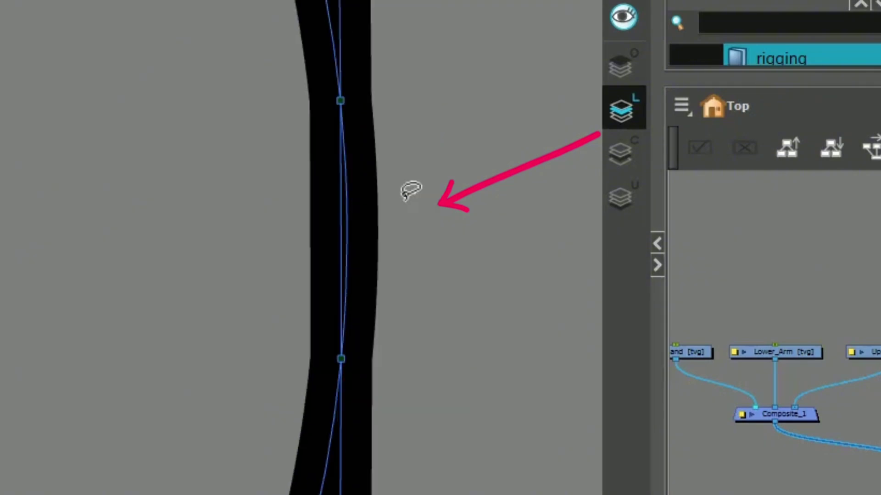
{"action": "scroll", "coordinate": [321, 191], "scroll_direction": "down", "scroll_amount": 2}
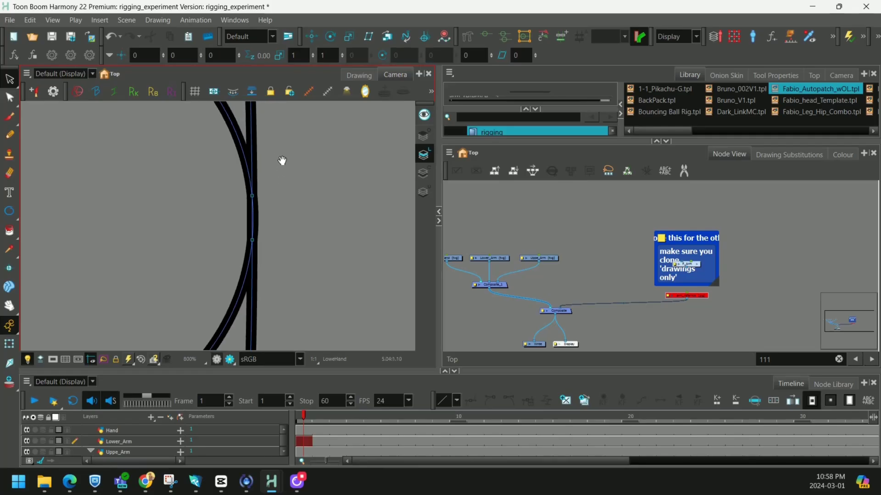
{"action": "scroll", "coordinate": [310, 171], "scroll_direction": "down", "scroll_amount": 2}
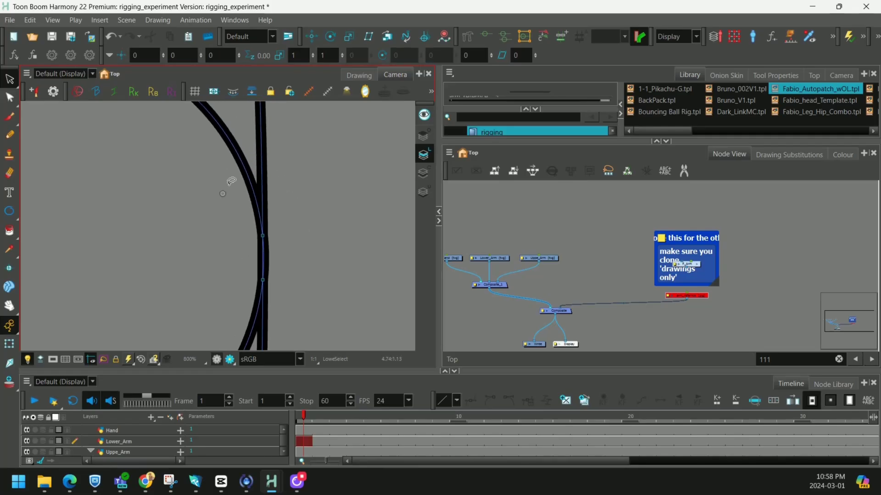
{"action": "scroll", "coordinate": [227, 176], "scroll_direction": "down", "scroll_amount": 2}
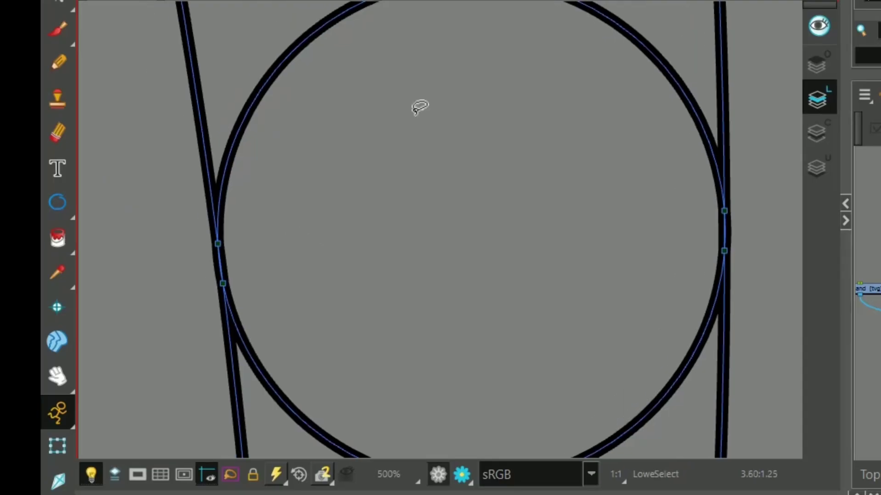
{"action": "scroll", "coordinate": [316, 207], "scroll_direction": "up", "scroll_amount": 4}
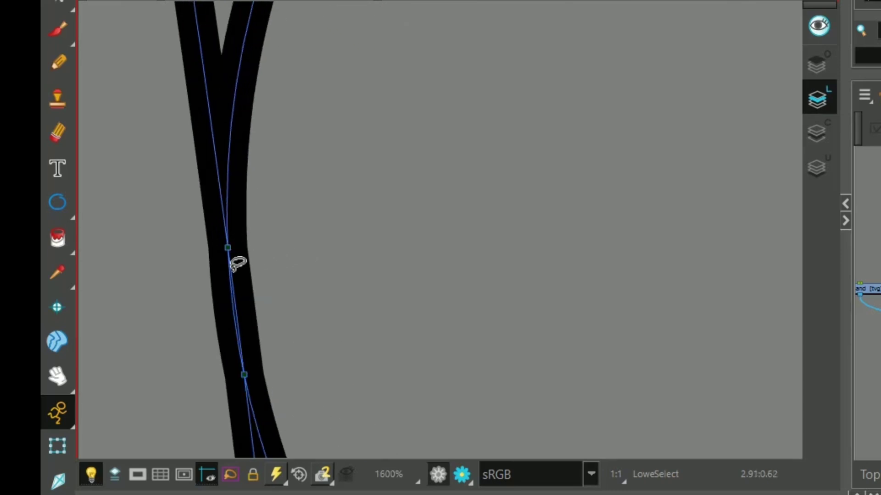
{"action": "scroll", "coordinate": [441, 226], "scroll_direction": "down", "scroll_amount": 2}
{"action": "scroll", "coordinate": [573, 211], "scroll_direction": "down", "scroll_amount": 2}
{"action": "scroll", "coordinate": [611, 186], "scroll_direction": "up", "scroll_amount": 1}
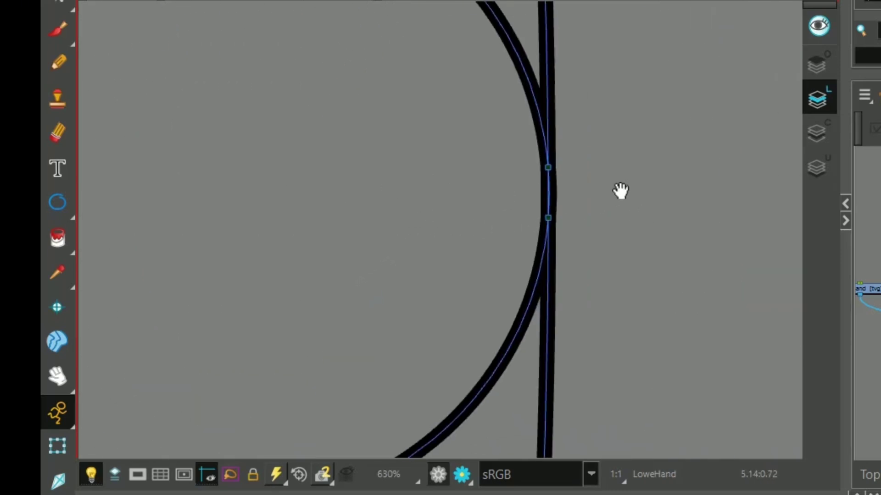
{"action": "key", "text": "1"}
{"action": "key", "text": "1"}
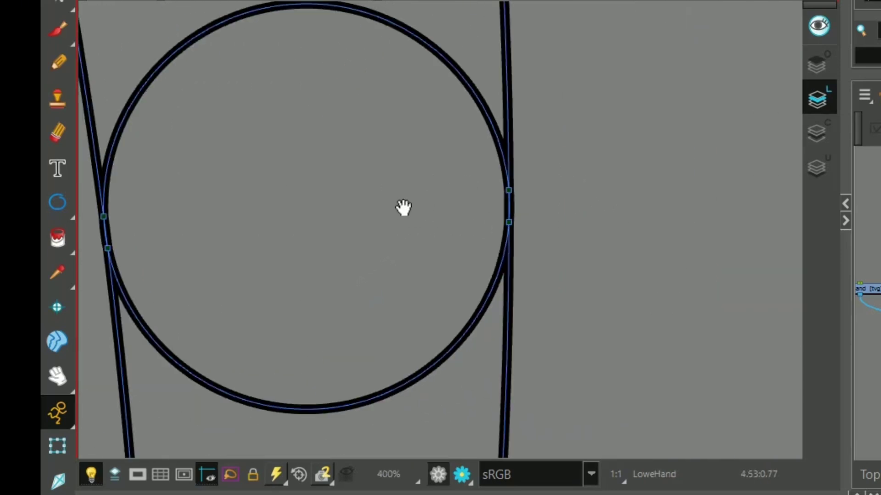
{"action": "left_click_drag", "start_coordinate": [407, 205], "coordinate": [510, 209]}
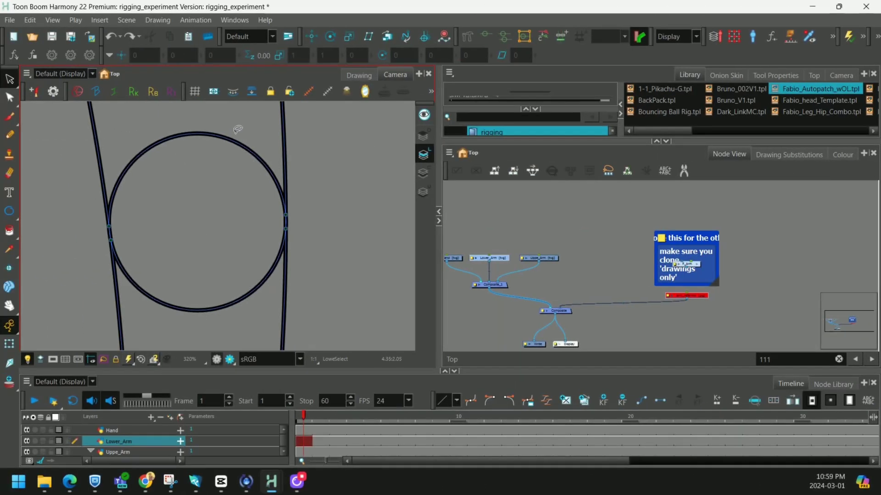
Step: Duplicate the elbow circle in place and scale the copy down proportionally about its centre to a small dot
{"action": "left_click", "coordinate": [265, 159]}
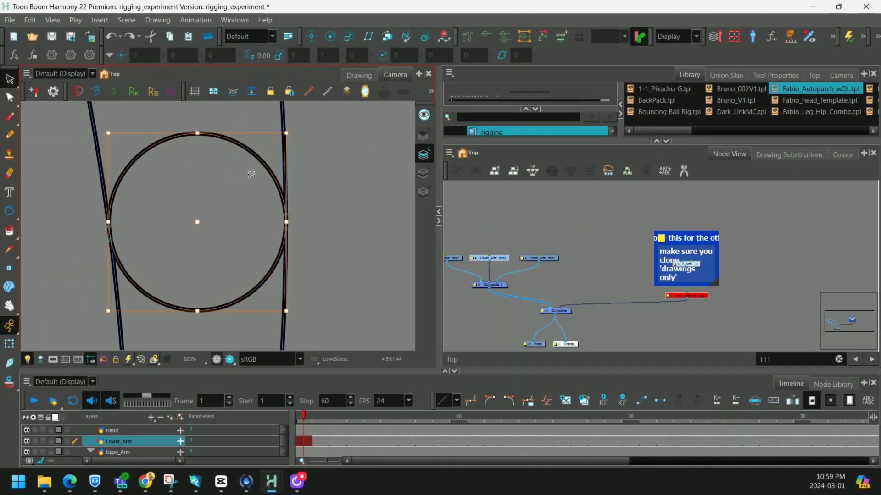
{"action": "key", "text": "ctrl+c"}
{"action": "key", "text": "ctrl+shift+v"}
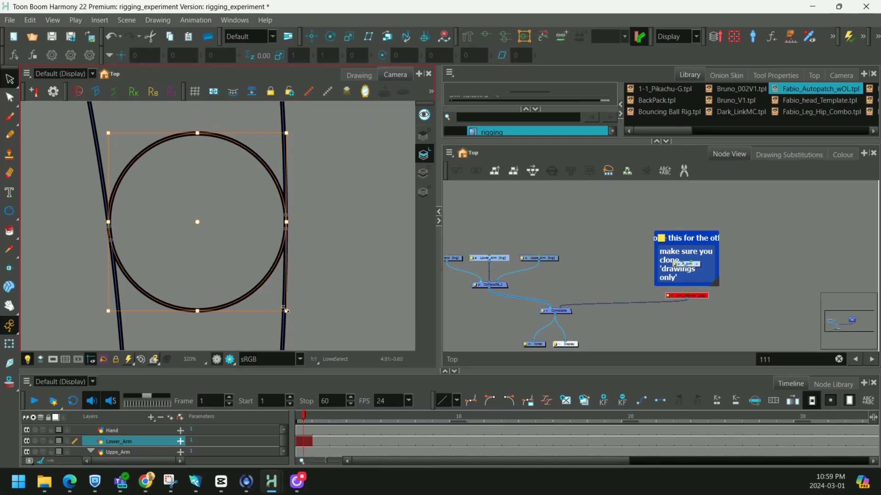
{"action": "left_click_drag", "start_coordinate": [284, 310], "coordinate": [228, 257]}
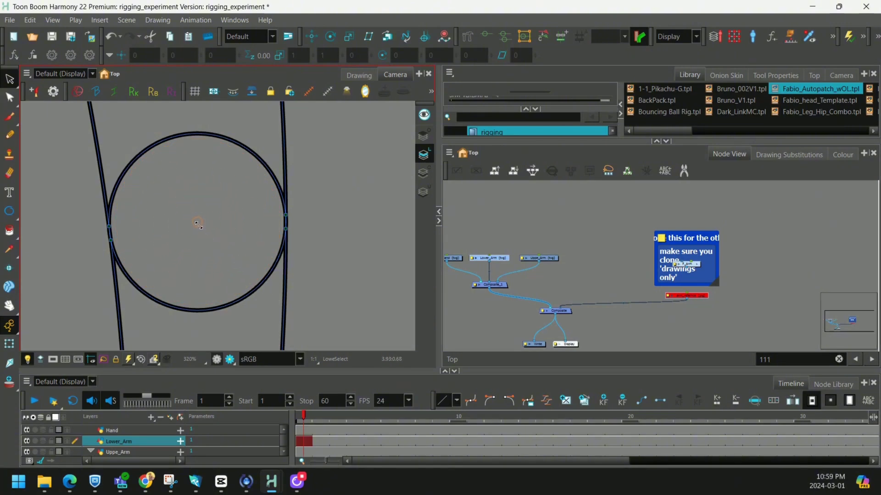
{"action": "left_click_drag", "start_coordinate": [198, 224], "coordinate": [283, 185]}
Step: Shrink the small centre circle further about its own centre to leave a tiny pivot dot inside the elbow circle
{"action": "scroll", "coordinate": [217, 220], "scroll_direction": "up", "scroll_amount": 4}
{"action": "scroll", "coordinate": [286, 181], "scroll_direction": "up", "scroll_amount": 10}
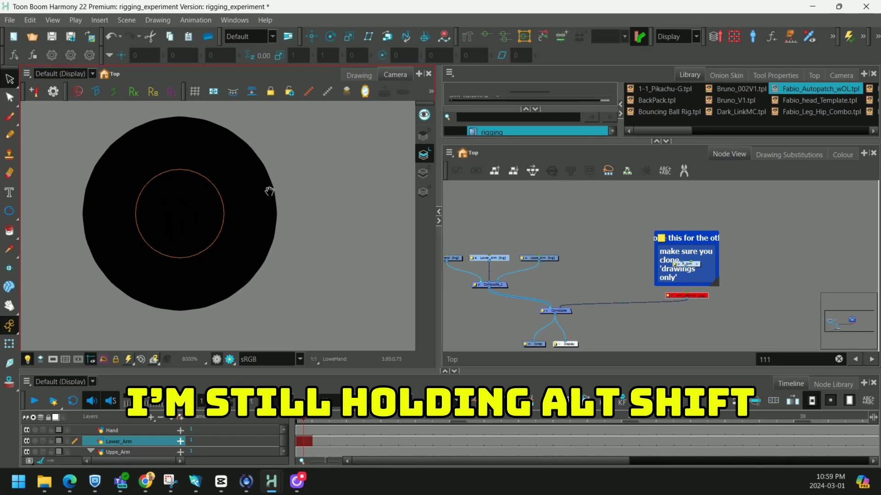
{"action": "scroll", "coordinate": [280, 208], "scroll_direction": "up", "scroll_amount": 3}
{"action": "left_click_drag", "start_coordinate": [314, 326], "coordinate": [239, 247]}
{"action": "scroll", "coordinate": [232, 245], "scroll_direction": "down", "scroll_amount": 5}
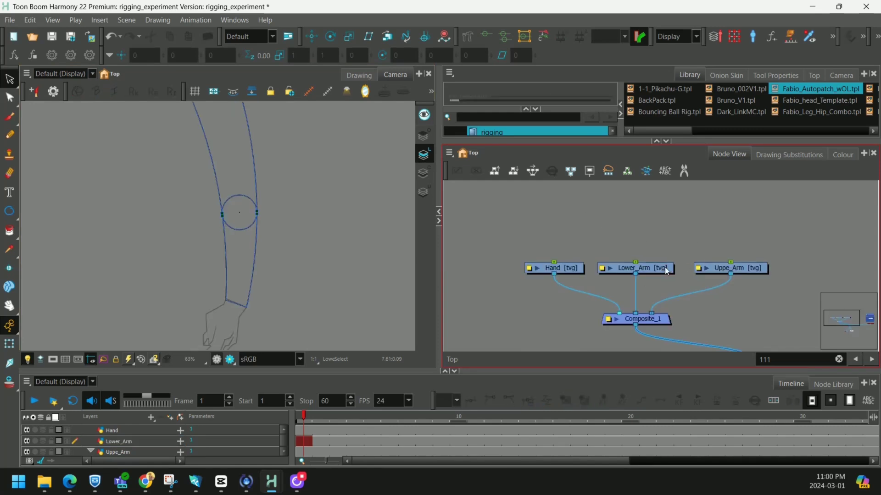
Step: Copy the full arm outline with the elbow circle and centre dot from the Lower_Arm drawing and paste it into Uppe_Arm
{"action": "left_click", "coordinate": [665, 270]}
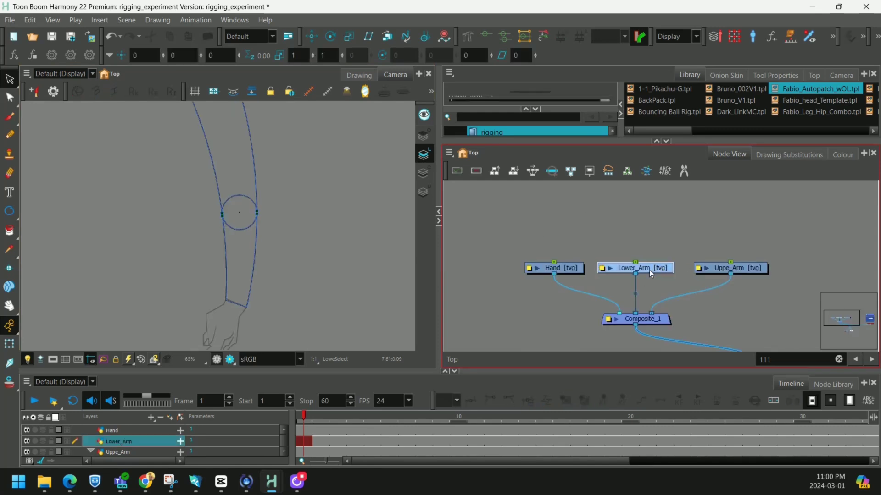
{"action": "left_click", "coordinate": [750, 268]}
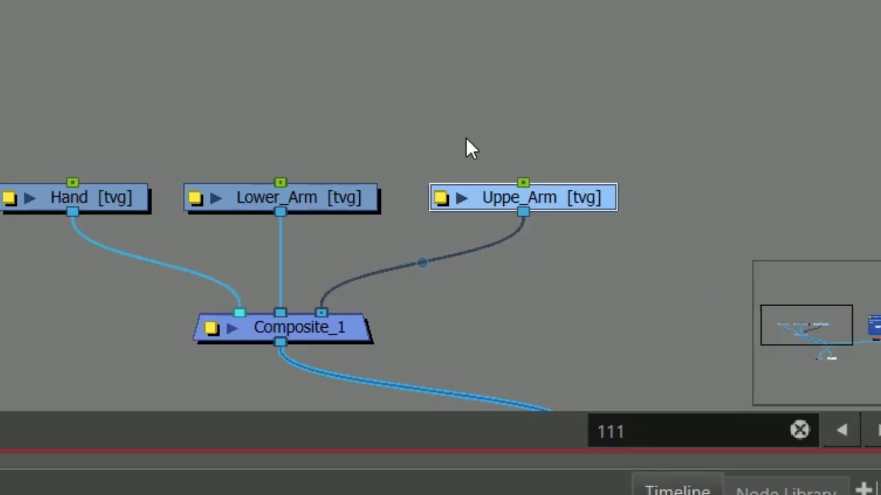
{"action": "mouse_move", "coordinate": [286, 153]}
{"action": "left_mouse_down"}
{"action": "mouse_move", "coordinate": [291, 254]}
{"action": "mouse_move", "coordinate": [190, 256]}
{"action": "left_mouse_up"}
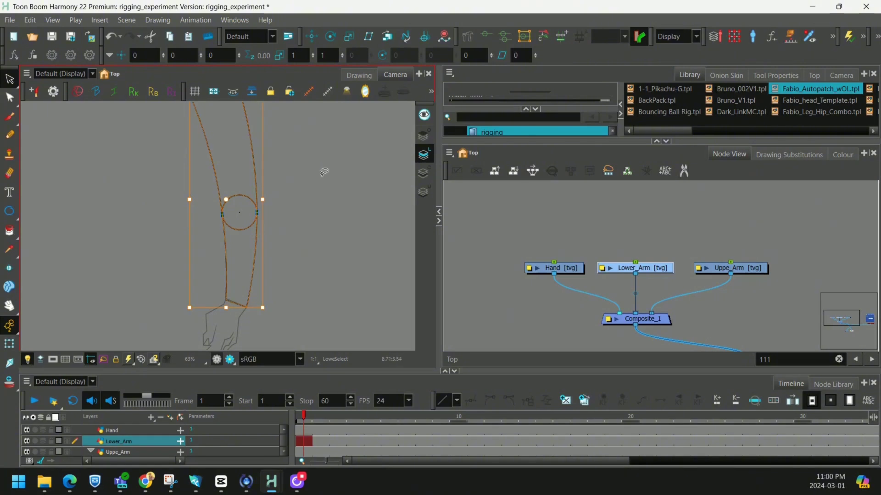
{"action": "left_click", "coordinate": [751, 268]}
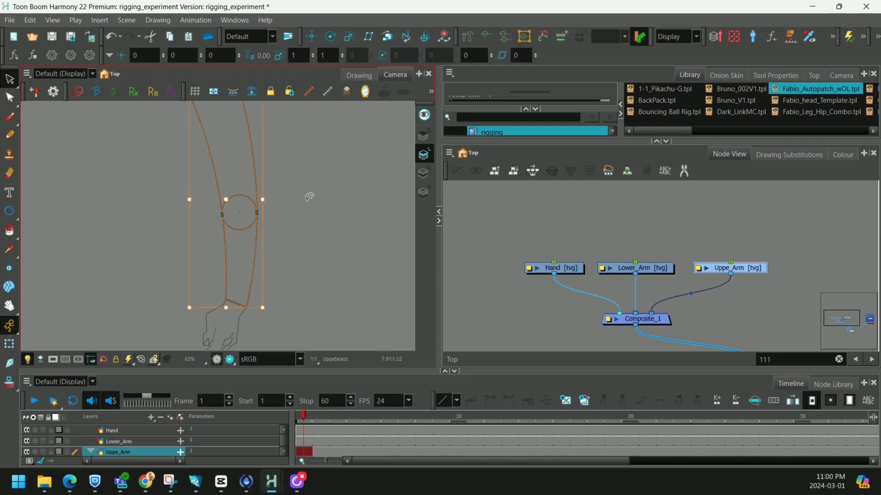
{"action": "left_click", "coordinate": [315, 191]}
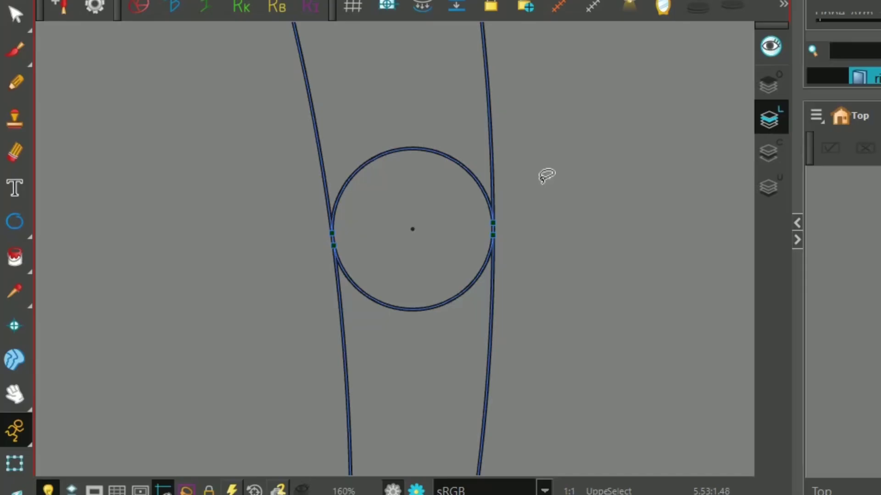
Step: Cut away the upper-arm outline above the elbow circle from the Lower_Arm drawing
{"action": "key", "text": "1"}
{"action": "key", "text": "1"}
{"action": "key", "text": "1"}
{"action": "left_click_drag", "start_coordinate": [280, 233], "coordinate": [277, 192]}
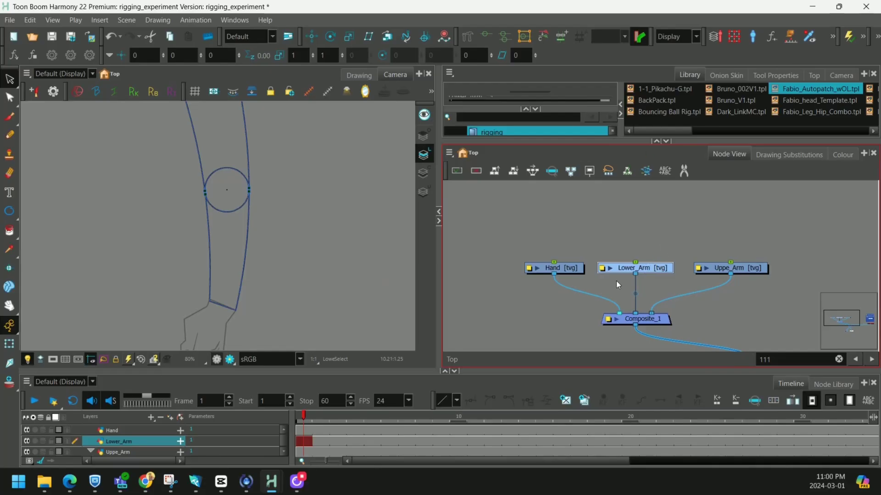
{"action": "left_click_drag", "start_coordinate": [281, 170], "coordinate": [279, 217]}
{"action": "left_click_drag", "start_coordinate": [9, 83], "coordinate": [31, 103]}
{"action": "left_click_drag", "start_coordinate": [277, 158], "coordinate": [274, 193]}
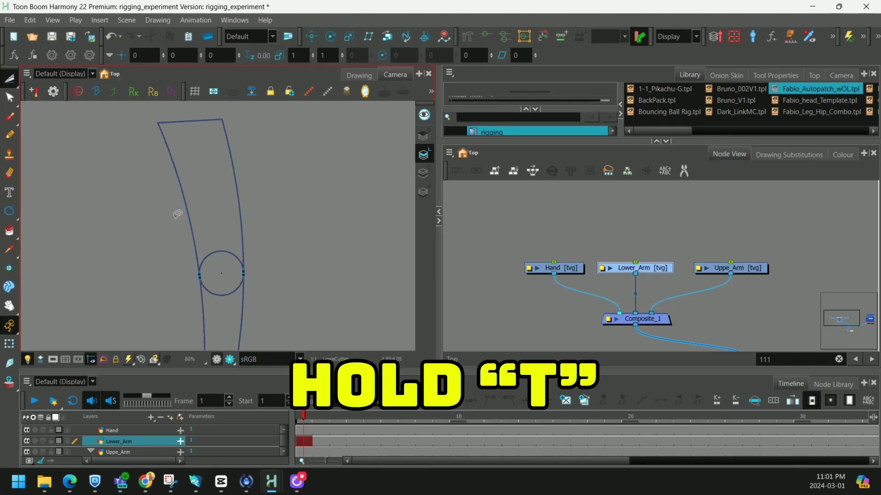
{"action": "left_click_drag", "start_coordinate": [145, 228], "coordinate": [286, 157]}
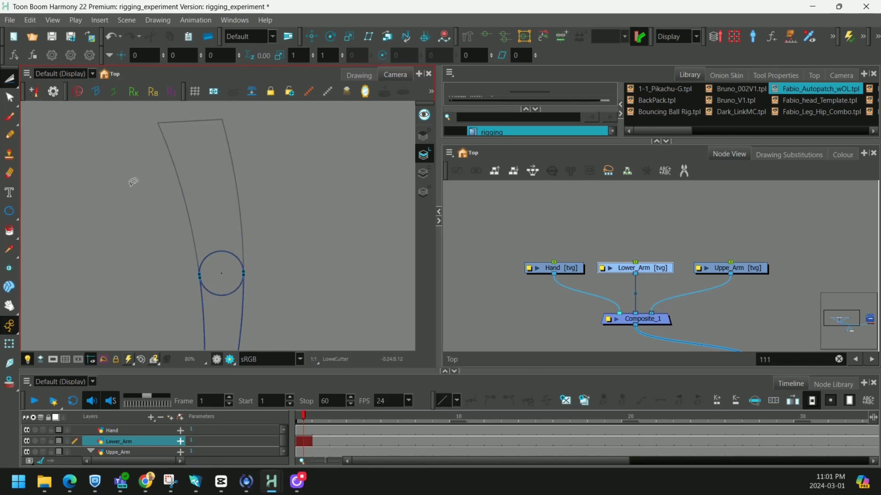
Step: Cut the lower arc of the elbow circle out of the Lower_Arm drawing so the forearm keeps a rounded upper end
{"action": "left_click_drag", "start_coordinate": [366, 252], "coordinate": [346, 182]}
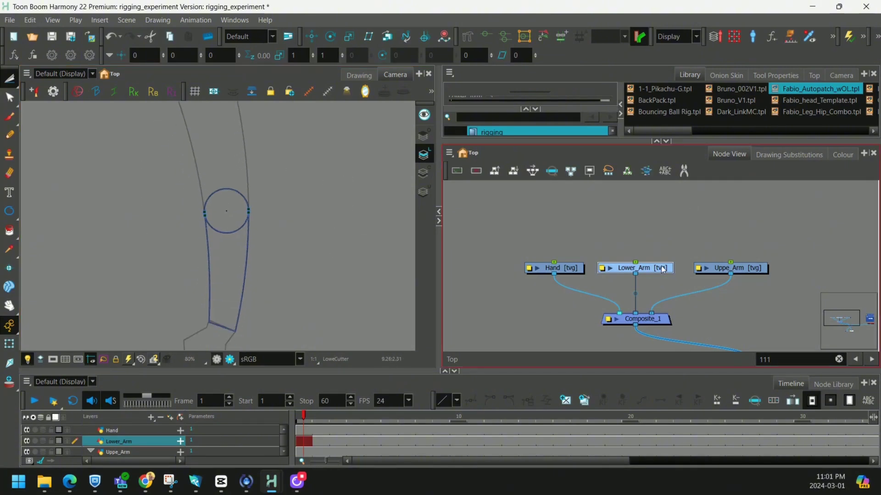
{"action": "mouse_move", "coordinate": [663, 268]}
{"action": "left_mouse_down"}
{"action": "mouse_move", "coordinate": [664, 241]}
{"action": "mouse_move", "coordinate": [661, 273]}
{"action": "left_mouse_up"}
{"action": "left_click", "coordinate": [746, 271]}
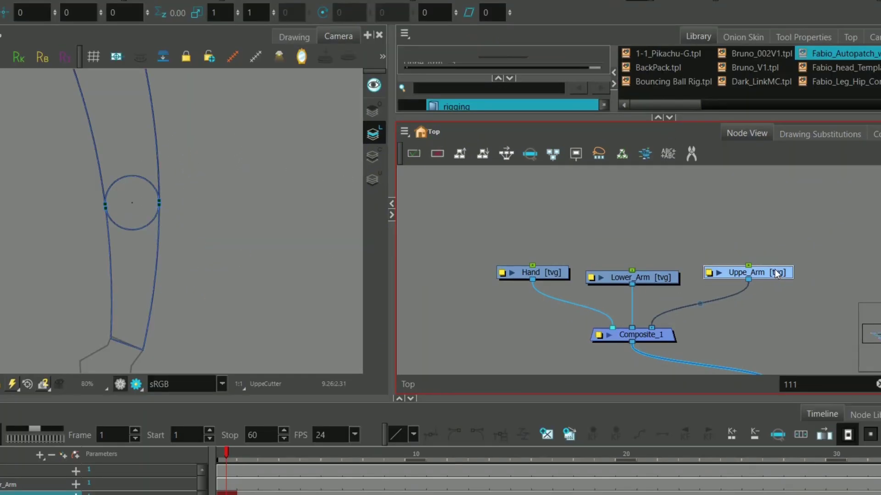
{"action": "key", "text": "d"}
{"action": "left_click", "coordinate": [660, 280]}
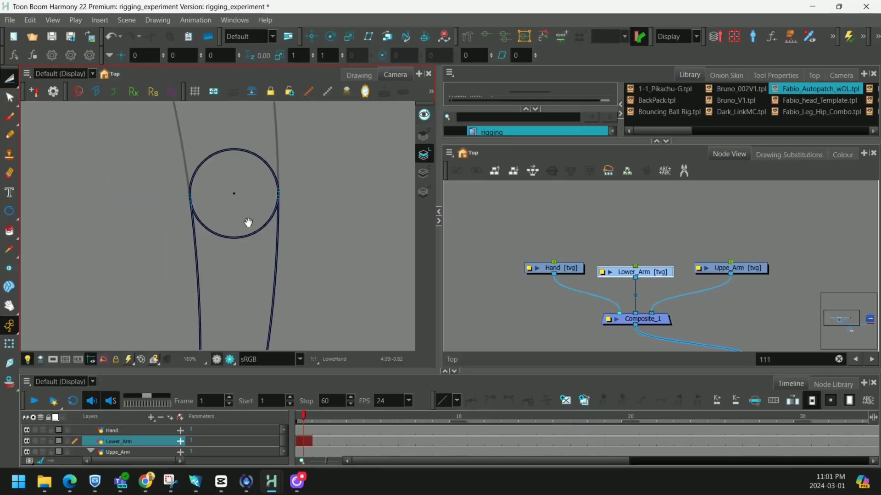
{"action": "scroll", "coordinate": [160, 217], "scroll_direction": "up", "scroll_amount": 1}
{"action": "left_click_drag", "start_coordinate": [235, 217], "coordinate": [239, 271]}
{"action": "left_click_drag", "start_coordinate": [271, 204], "coordinate": [277, 268]}
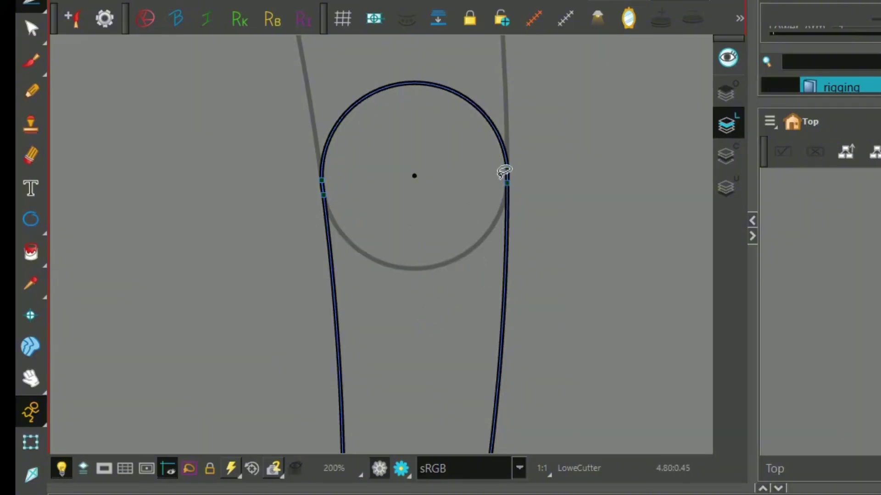
{"action": "scroll", "coordinate": [505, 183], "scroll_direction": "up", "scroll_amount": 4}
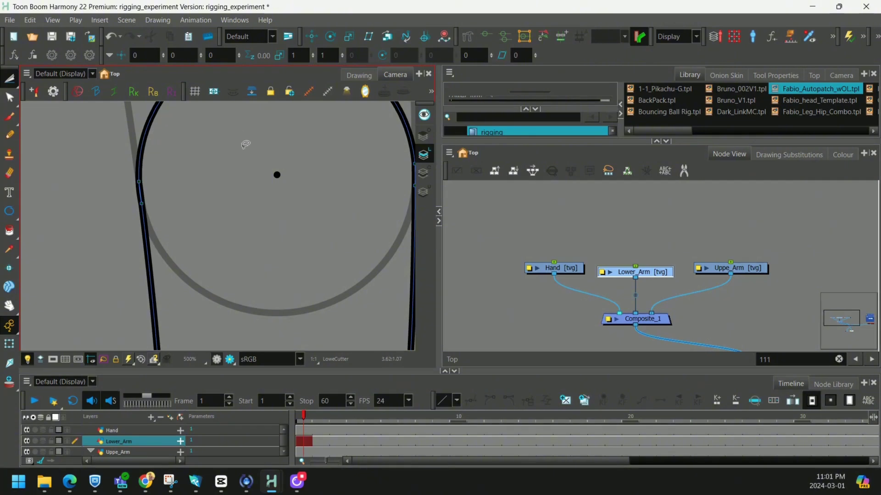
{"action": "scroll", "coordinate": [251, 152], "scroll_direction": "down", "scroll_amount": 5}
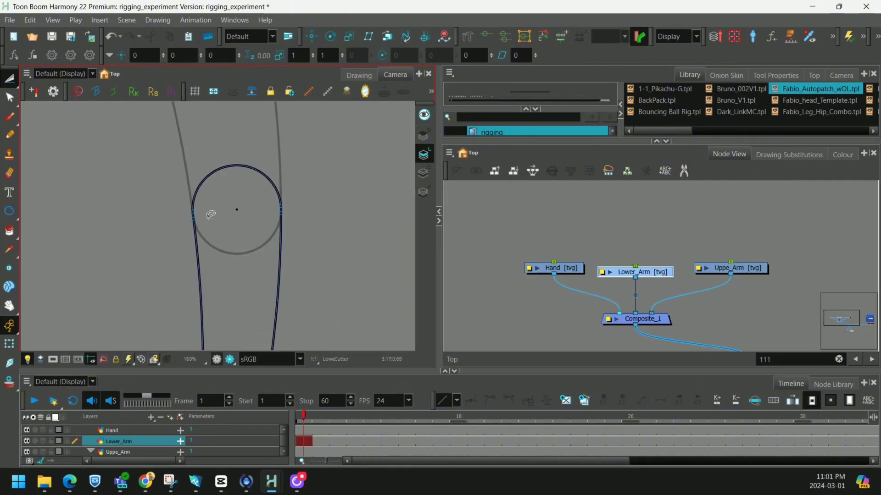
{"action": "scroll", "coordinate": [216, 223], "scroll_direction": "down", "scroll_amount": 2}
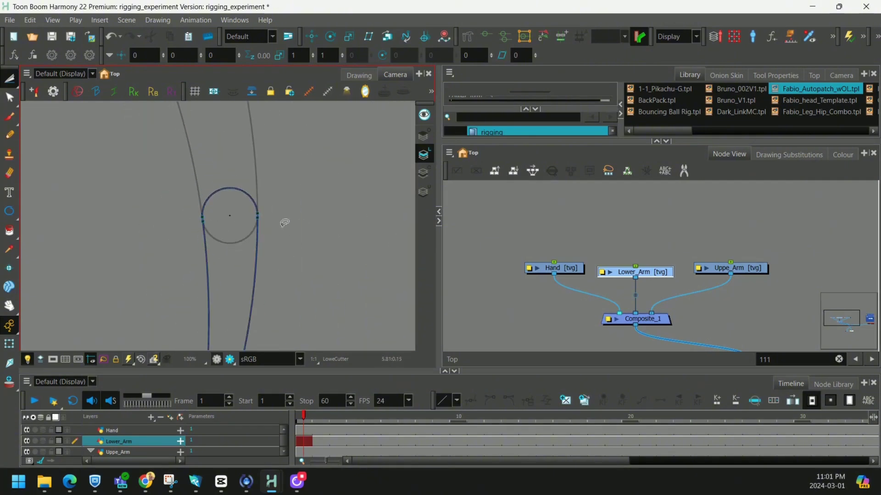
Step: Trim the Uppe_Arm drawing by cutting away the forearm outline and the upper arc of the elbow circle
{"action": "left_click_drag", "start_coordinate": [283, 234], "coordinate": [277, 181]}
{"action": "left_click", "coordinate": [752, 267]}
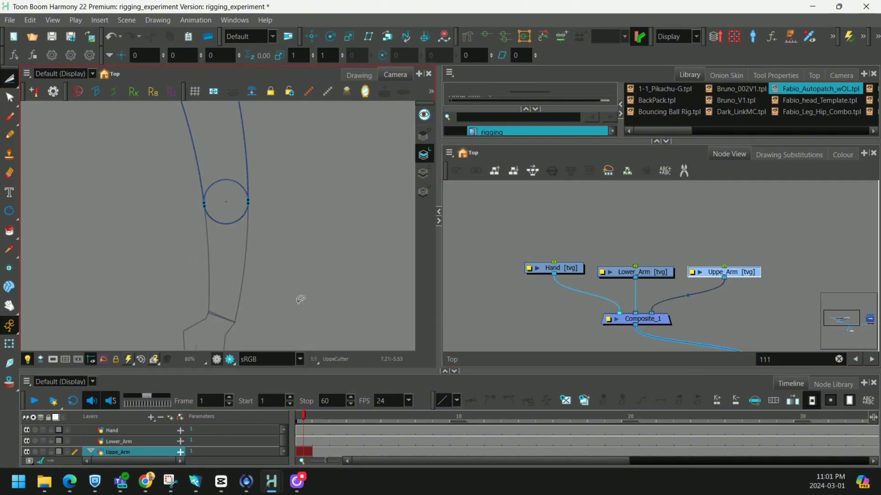
{"action": "scroll", "coordinate": [289, 235], "scroll_direction": "up", "scroll_amount": 4}
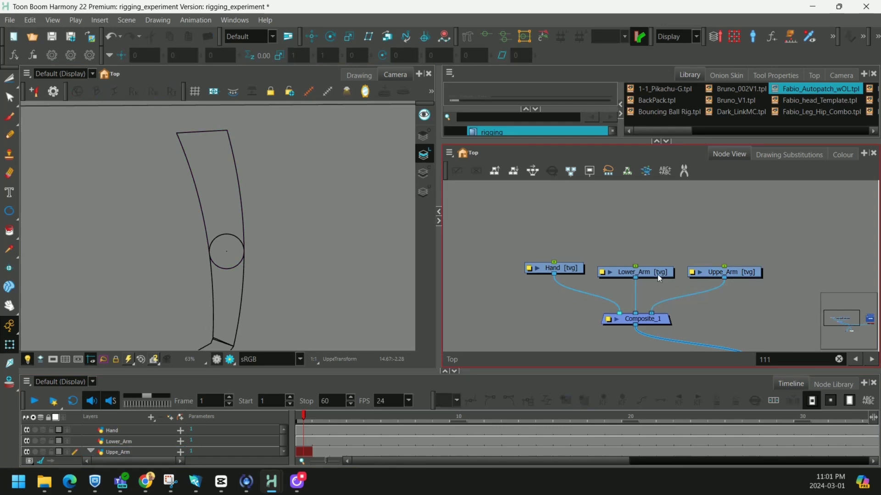
Step: Check each arm piece on its own by disabling and re-enabling the Lower_Arm and Uppe_Arm nodes in turn
{"action": "left_click", "coordinate": [658, 276]}
{"action": "key", "text": "d"}
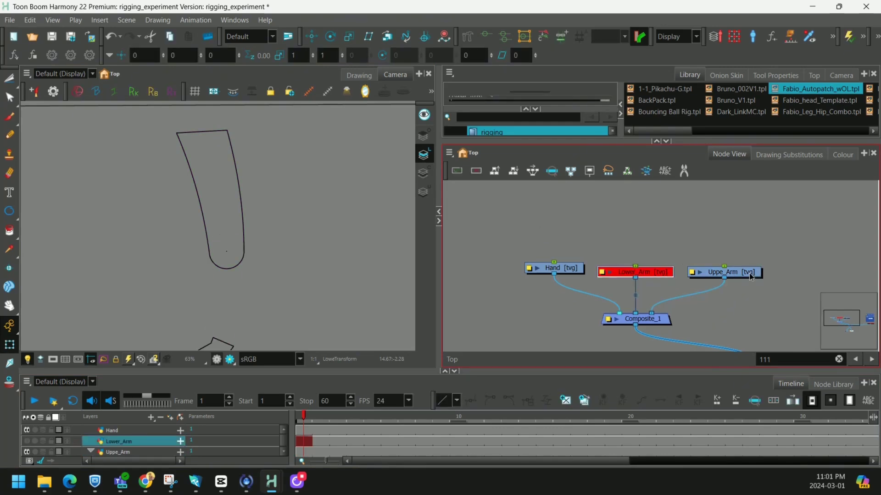
{"action": "left_click", "coordinate": [750, 274]}
{"action": "key", "text": "d"}
{"action": "key", "text": "d"}
{"action": "left_click", "coordinate": [668, 275]}
{"action": "key", "text": "d"}
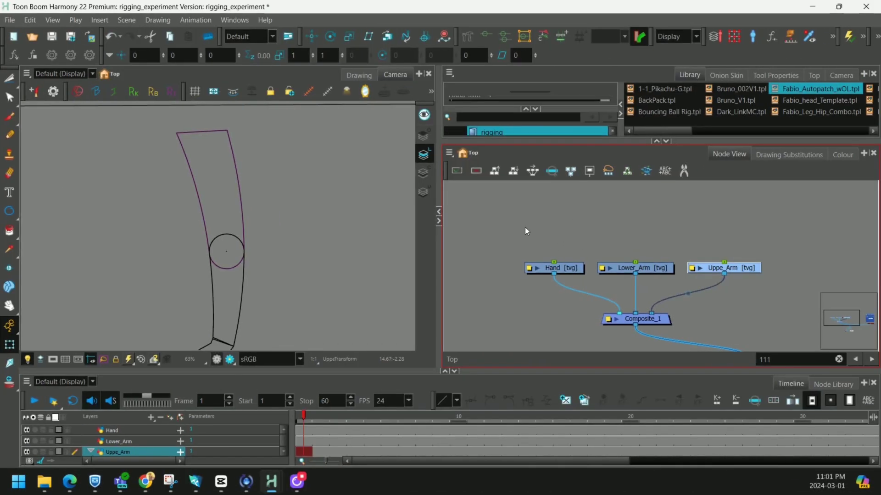
Step: Add a parent peg above each of the Hand, Lower_Arm and Uppe_Arm drawings and align the pegs over their nodes
{"action": "left_click_drag", "start_coordinate": [526, 223], "coordinate": [772, 285]}
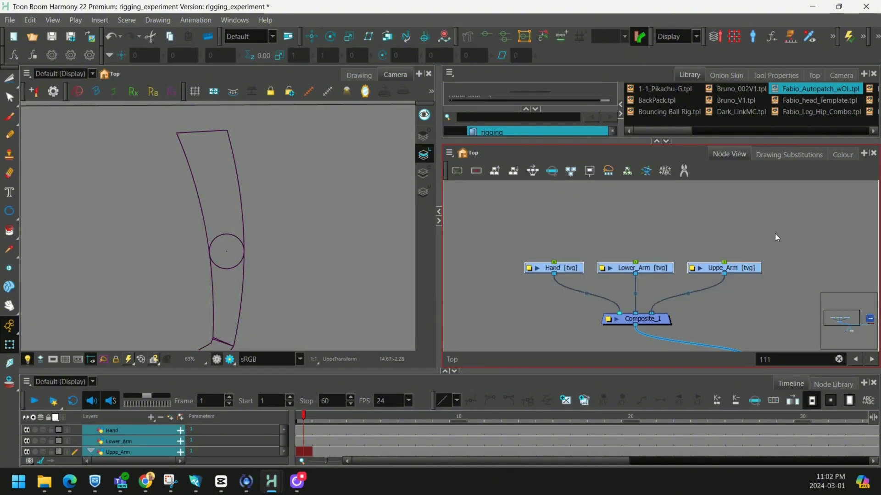
{"action": "key", "text": "ctrl+shift+p"}
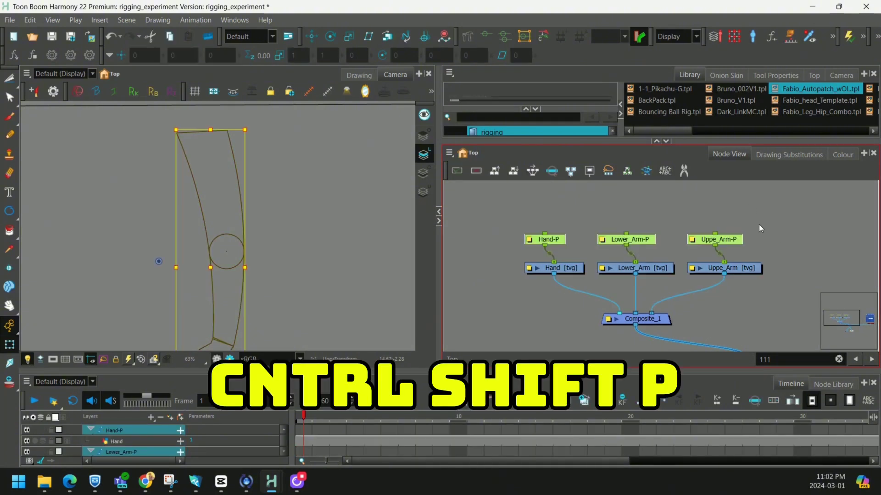
{"action": "left_click_drag", "start_coordinate": [729, 240], "coordinate": [739, 233]}
{"action": "left_click", "coordinate": [769, 232]}
Step: Move the Lower_Arm-P peg's pivot precisely onto the centre dot of the elbow circle
{"action": "left_click", "coordinate": [653, 233]}
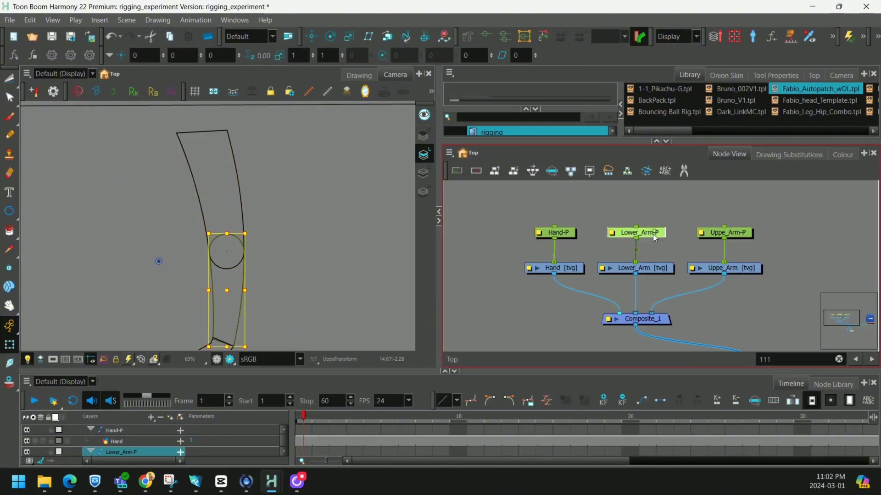
{"action": "key", "text": "2"}
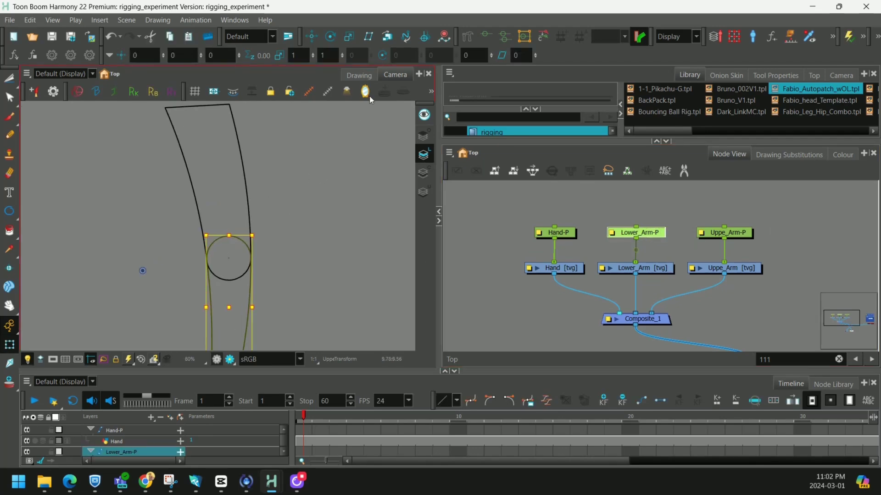
{"action": "left_click", "coordinate": [331, 38]}
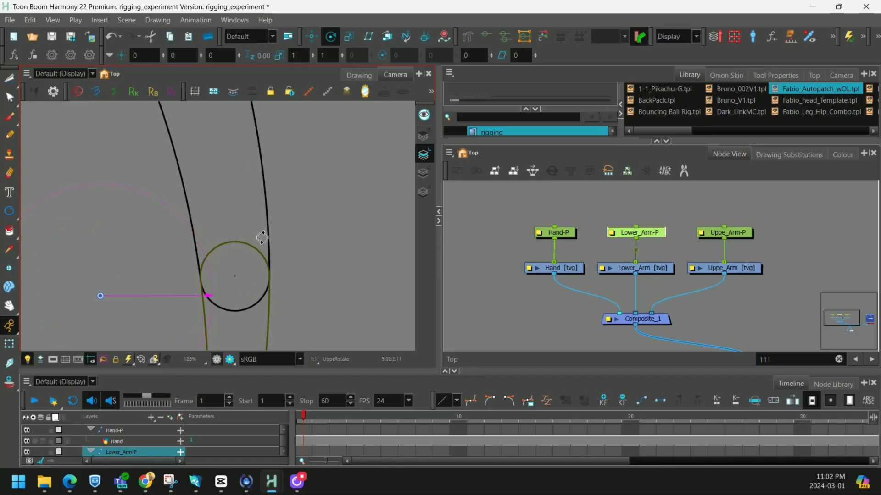
{"action": "mouse_move", "coordinate": [98, 296]}
{"action": "left_mouse_down"}
{"action": "mouse_move", "coordinate": [285, 187]}
{"action": "mouse_move", "coordinate": [63, 286]}
{"action": "left_mouse_up"}
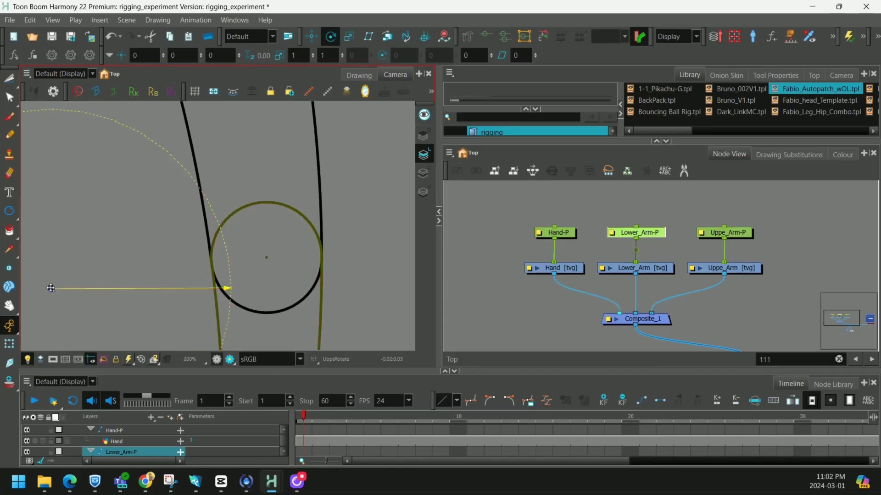
{"action": "scroll", "coordinate": [275, 257], "scroll_direction": "up", "scroll_amount": 6}
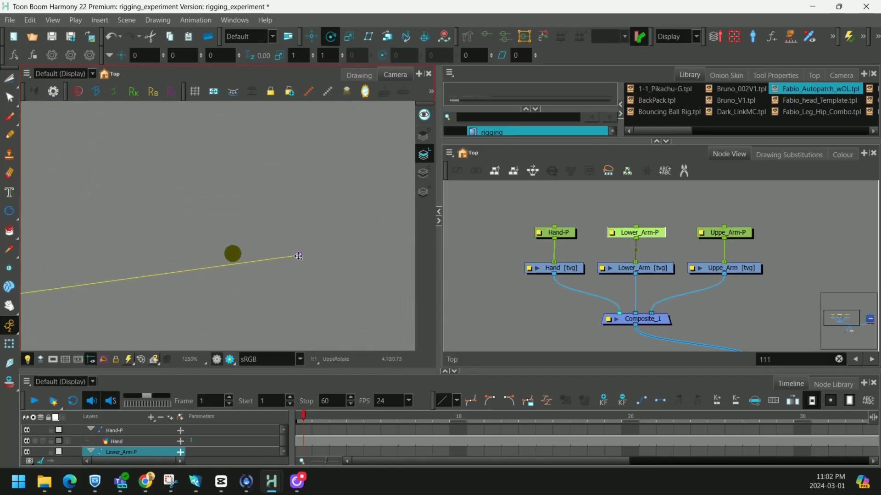
{"action": "scroll", "coordinate": [234, 252], "scroll_direction": "up", "scroll_amount": 6}
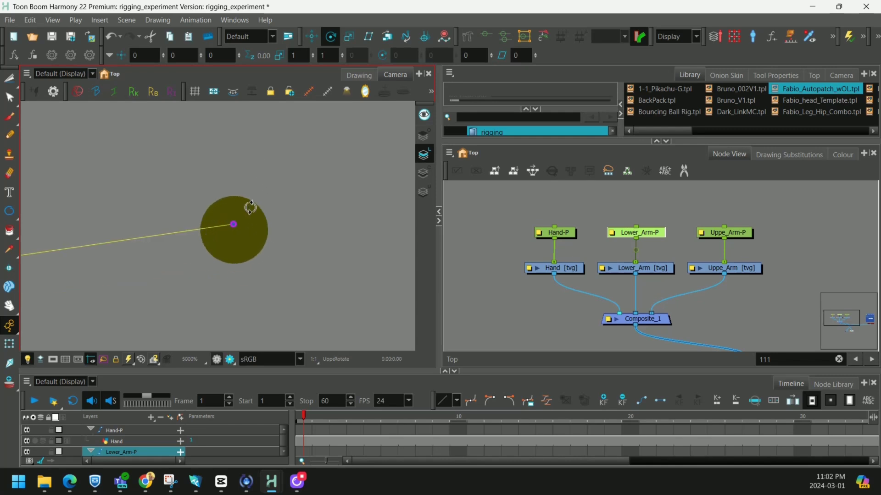
{"action": "scroll", "coordinate": [239, 223], "scroll_direction": "up", "scroll_amount": 1}
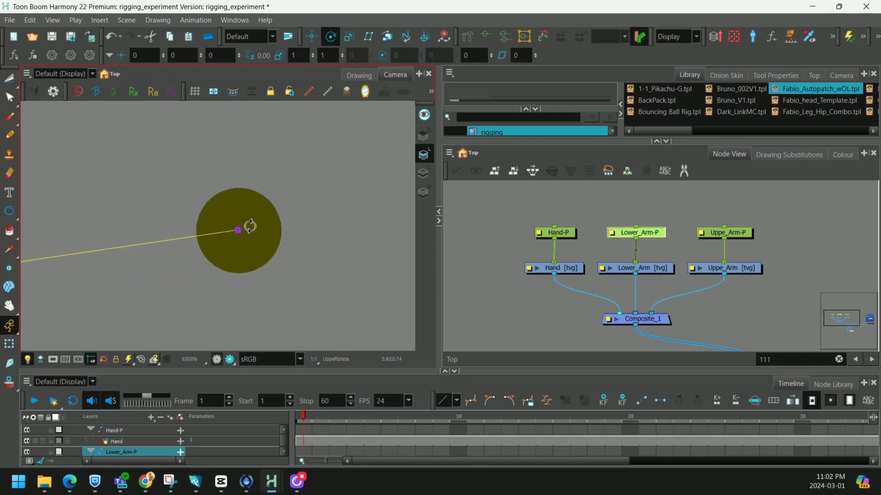
{"action": "scroll", "coordinate": [281, 211], "scroll_direction": "down", "scroll_amount": 17}
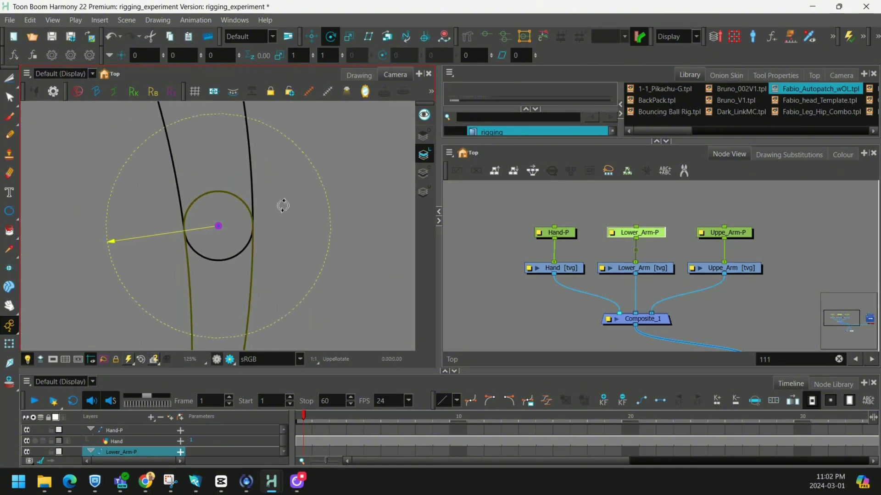
Step: Place the Uppe_Arm-P pivot at the top of the upper arm and move the Hand-P pivot towards the wrist
{"action": "scroll", "coordinate": [283, 205], "scroll_direction": "down", "scroll_amount": 3}
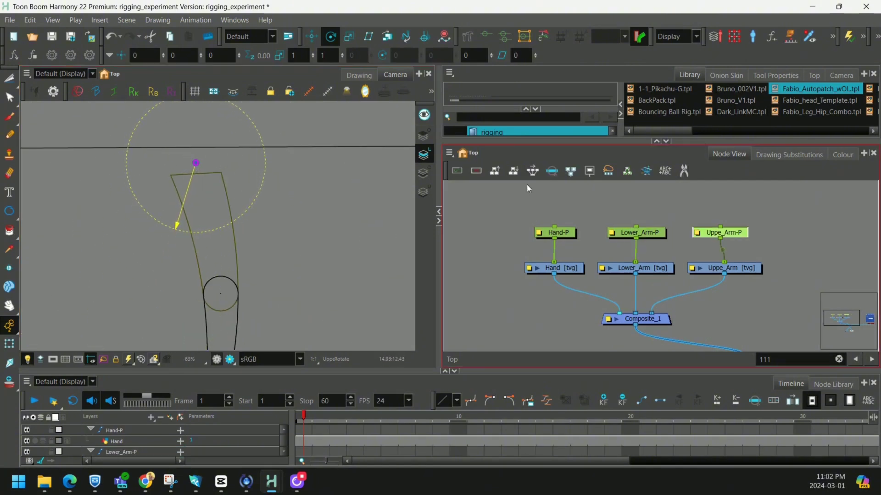
{"action": "left_click", "coordinate": [550, 232]}
{"action": "left_click_drag", "start_coordinate": [258, 264], "coordinate": [266, 164]}
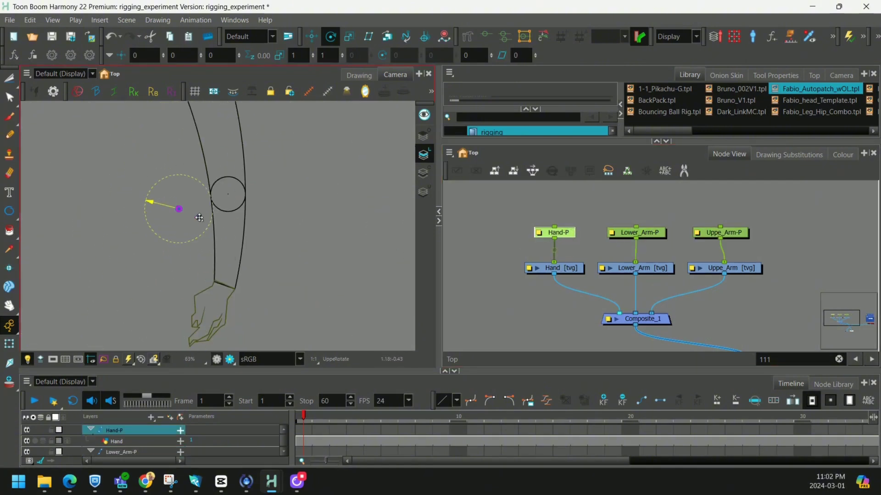
{"action": "left_click_drag", "start_coordinate": [271, 278], "coordinate": [264, 237]}
Step: Fill the lower and upper arm shapes with Blue on the Colour Art layer
{"action": "scroll", "coordinate": [240, 212], "scroll_direction": "up", "scroll_amount": 3}
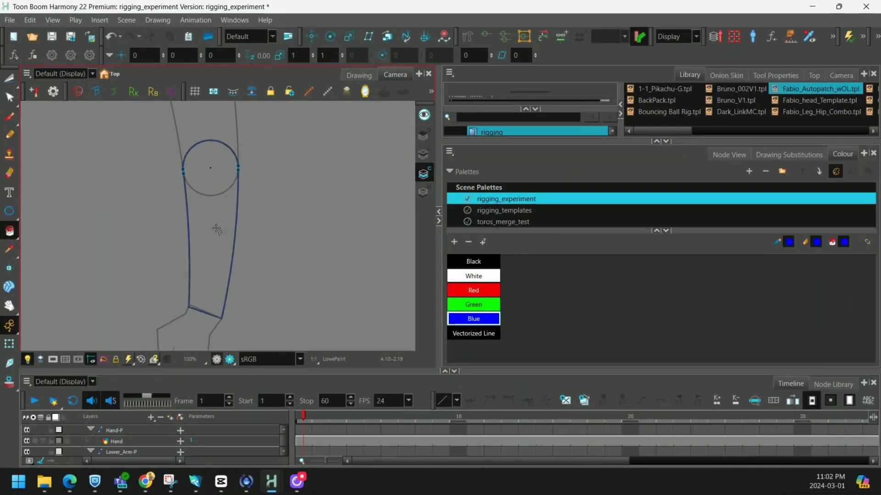
{"action": "left_click", "coordinate": [216, 230]}
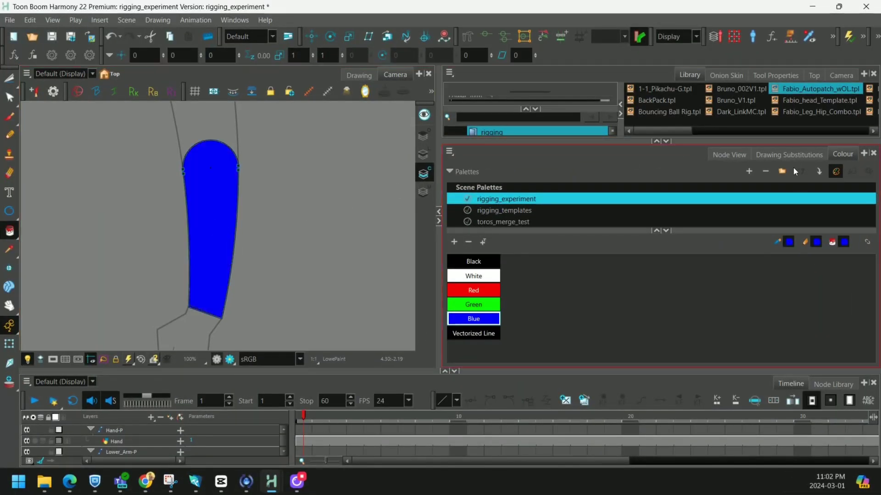
{"action": "left_click", "coordinate": [733, 154]}
Step: Test the elbow joint by rotating the lower arm around its pivot and returning it to the straight pose
{"action": "mouse_move", "coordinate": [244, 323]}
{"action": "left_mouse_down"}
{"action": "mouse_move", "coordinate": [227, 330]}
{"action": "mouse_move", "coordinate": [79, 282]}
{"action": "mouse_move", "coordinate": [35, 211]}
{"action": "mouse_move", "coordinate": [251, 228]}
{"action": "mouse_move", "coordinate": [154, 137]}
{"action": "mouse_move", "coordinate": [332, 152]}
{"action": "mouse_move", "coordinate": [343, 286]}
{"action": "left_mouse_up"}
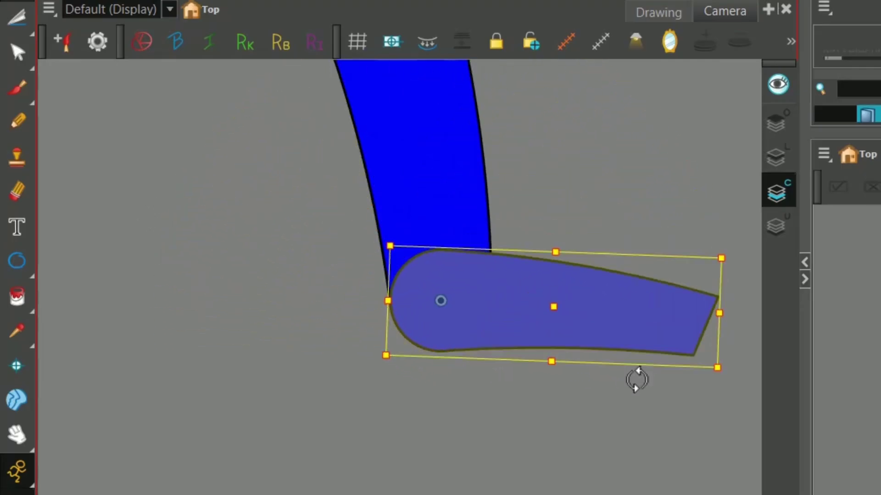
{"action": "mouse_move", "coordinate": [628, 399]}
{"action": "left_mouse_down"}
{"action": "mouse_move", "coordinate": [320, 483]}
{"action": "mouse_move", "coordinate": [284, 183]}
{"action": "mouse_move", "coordinate": [574, 242]}
{"action": "mouse_move", "coordinate": [373, 481]}
{"action": "mouse_move", "coordinate": [304, 169]}
{"action": "mouse_move", "coordinate": [284, 204]}
{"action": "mouse_move", "coordinate": [534, 328]}
{"action": "mouse_move", "coordinate": [266, 246]}
{"action": "mouse_move", "coordinate": [508, 183]}
{"action": "mouse_move", "coordinate": [326, 336]}
{"action": "left_mouse_up"}
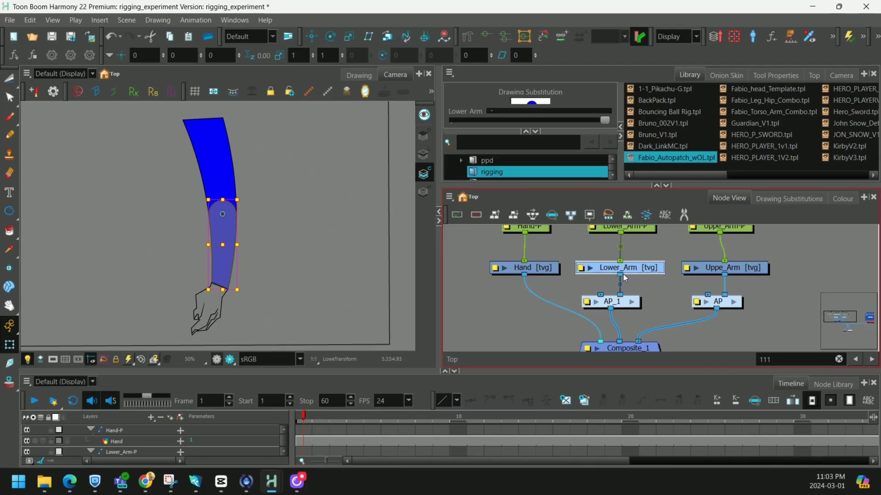
Step: Cross-connect the auto-patches: link the Lower_Arm drawing to AP's free image input and Uppe_Arm to AP_1's free input
{"action": "left_click_drag", "start_coordinate": [649, 280], "coordinate": [709, 301]}
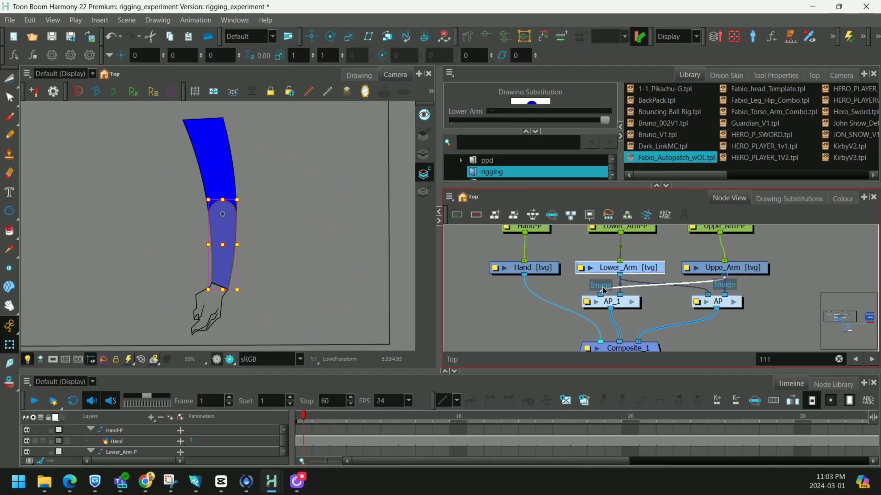
{"action": "left_click_drag", "start_coordinate": [601, 288], "coordinate": [600, 294]}
{"action": "left_click", "coordinate": [281, 215]}
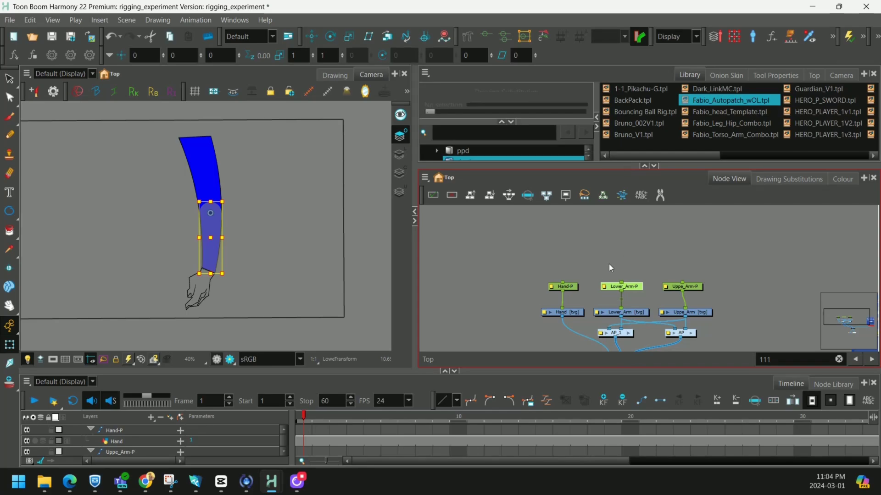
Step: Add parent pegs Lower_Arm-P-P and Uppe_Arm-P-P, with Hand-P and Lower_Arm-P under the lower parent and everything under the upper one
{"action": "scroll", "coordinate": [646, 259], "scroll_direction": "up", "scroll_amount": 3}
{"action": "left_click_drag", "start_coordinate": [662, 249], "coordinate": [662, 269]}
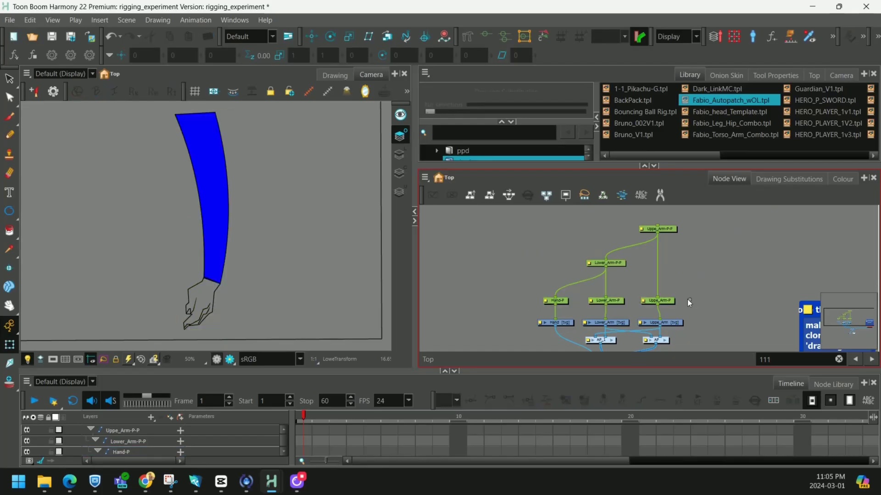
Step: Test the elbow bend by rotating the Lower_Arm-P-P parent peg around its pivot, and undo the rotation
{"action": "left_click", "coordinate": [609, 300]}
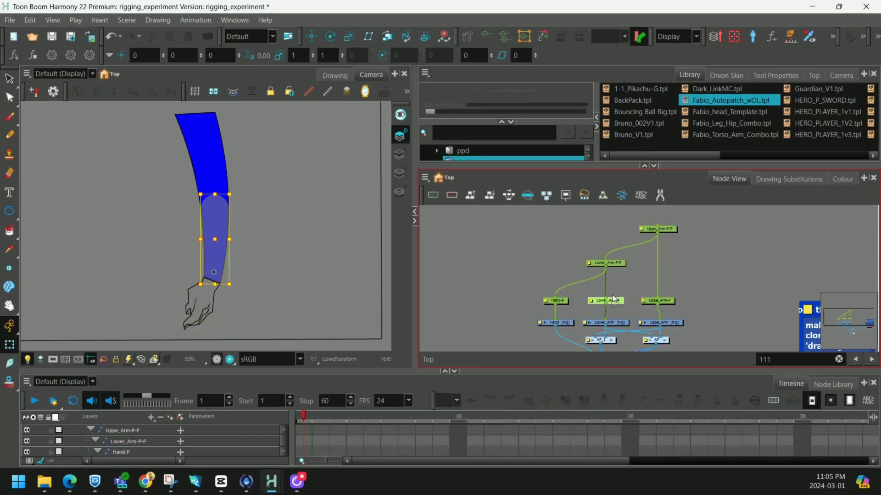
{"action": "key", "text": "2"}
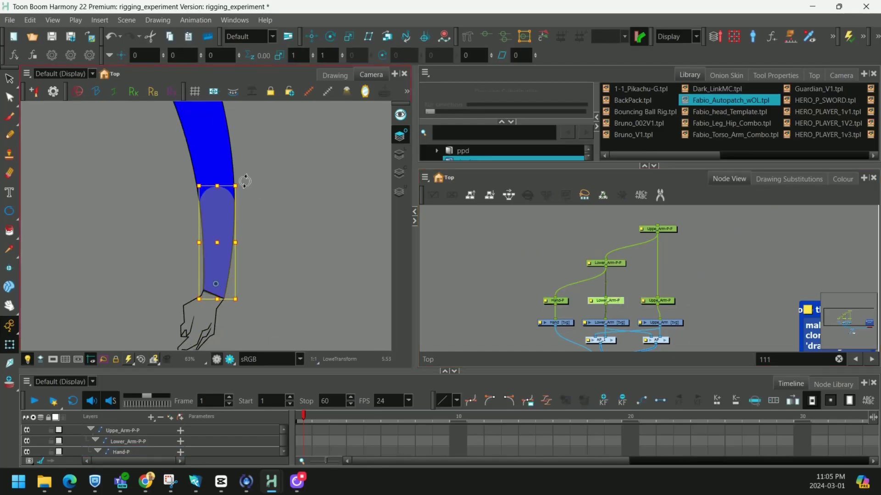
{"action": "left_click", "coordinate": [616, 263]}
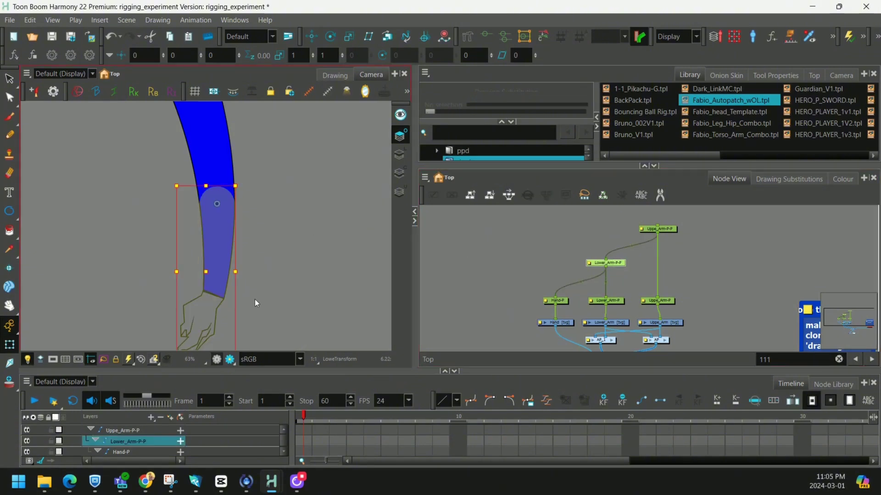
{"action": "scroll", "coordinate": [239, 316], "scroll_direction": "down", "scroll_amount": 1}
{"action": "left_click_drag", "start_coordinate": [241, 333], "coordinate": [216, 198]}
{"action": "scroll", "coordinate": [216, 200], "scroll_direction": "up", "scroll_amount": 2}
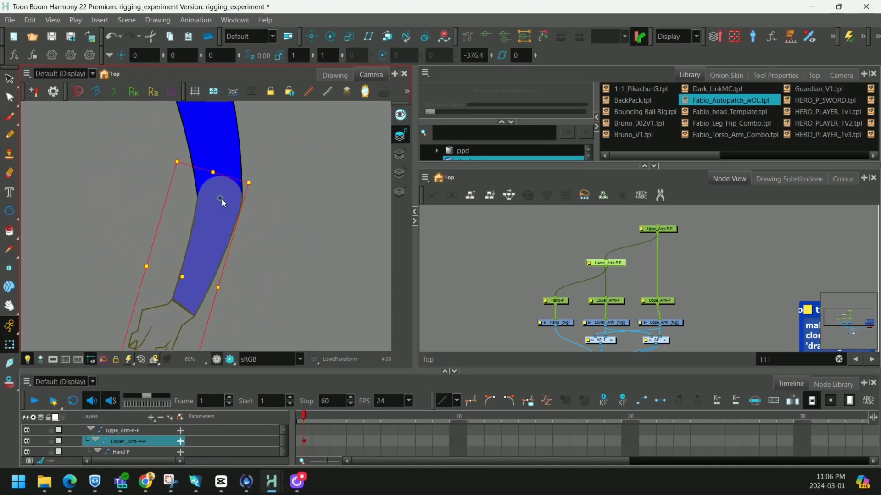
{"action": "key", "text": "ctrl+z"}
Step: Test the shoulder rotation by swinging the whole arm with the Uppe_Arm-P-P parent peg
{"action": "left_click_drag", "start_coordinate": [669, 258], "coordinate": [656, 258]}
{"action": "left_click", "coordinate": [644, 228]}
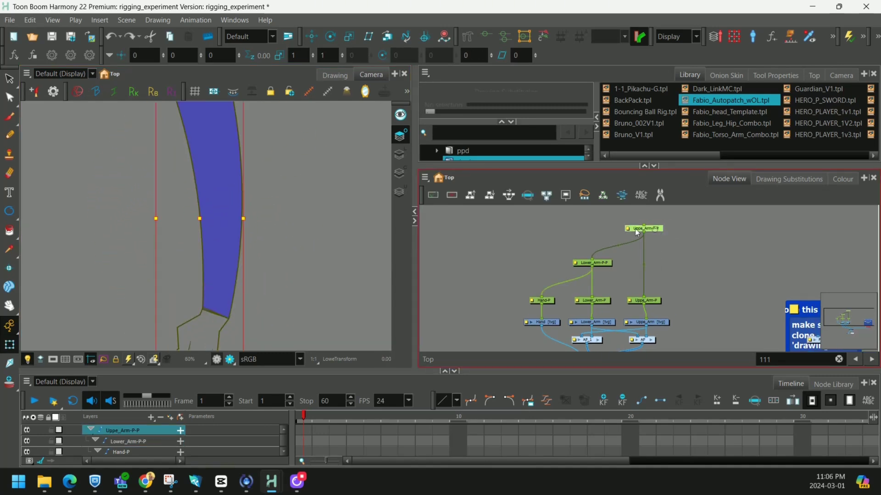
{"action": "key", "text": "1"}
{"action": "key", "text": "1"}
{"action": "key", "text": "1"}
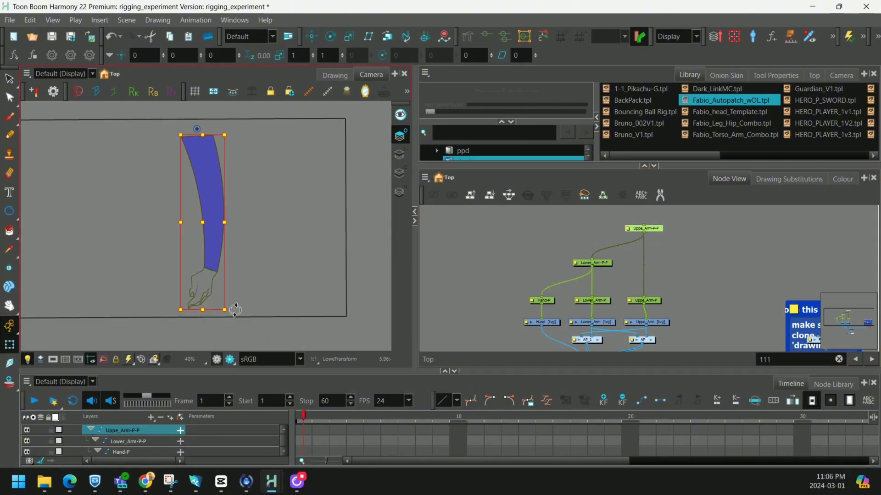
{"action": "left_click_drag", "start_coordinate": [235, 310], "coordinate": [106, 289]}
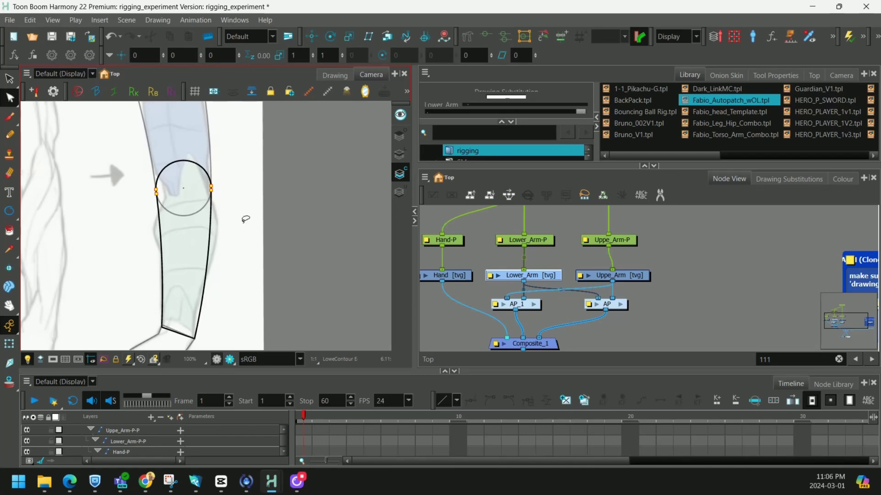
Step: Draw a tall rectangle over the sketched arm on Lower_Arm's Line Art layer and reshape its contour in red to the arm's outline
{"action": "left_click_drag", "start_coordinate": [246, 220], "coordinate": [226, 219]}
{"action": "scroll", "coordinate": [211, 225], "scroll_direction": "up", "scroll_amount": 2}
{"action": "left_click_drag", "start_coordinate": [164, 128], "coordinate": [200, 311]}
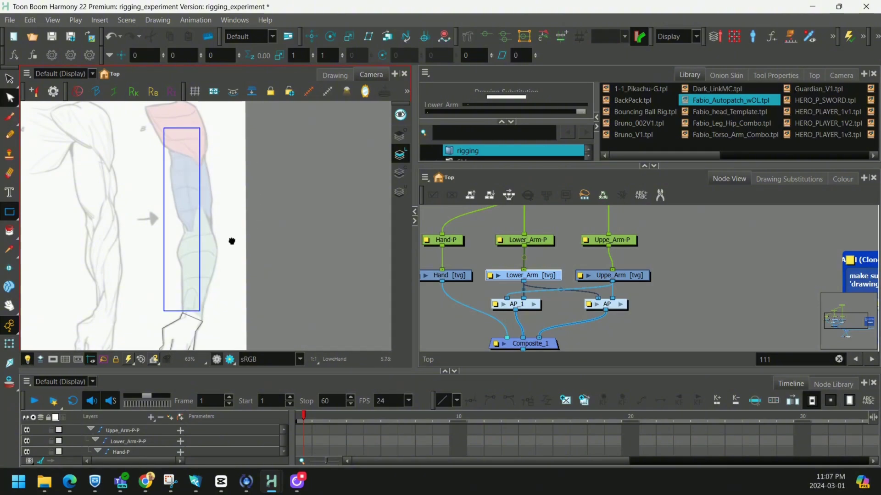
{"action": "left_click", "coordinate": [10, 99]}
{"action": "scroll", "coordinate": [202, 300], "scroll_direction": "up", "scroll_amount": 2}
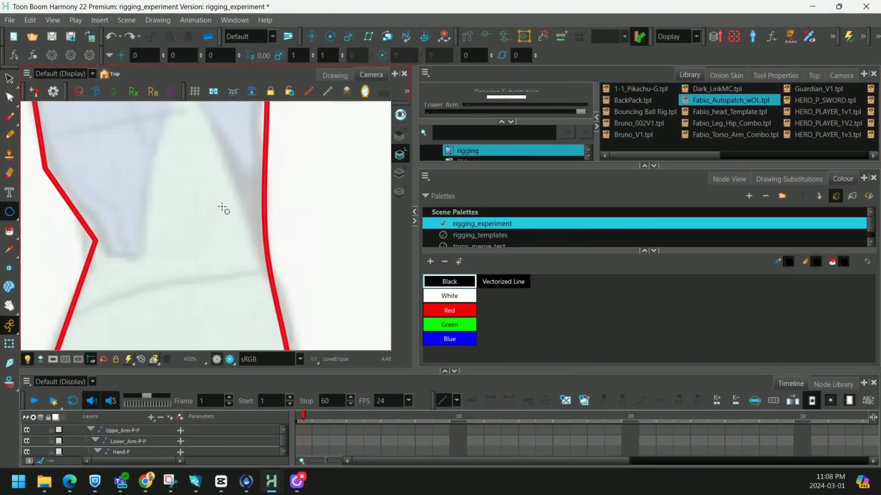
Step: Draw a black circle with the Ellipse tool at the elbow, between the two sides of the arm outline
{"action": "scroll", "coordinate": [212, 192], "scroll_direction": "down", "scroll_amount": 2}
{"action": "scroll", "coordinate": [184, 233], "scroll_direction": "up", "scroll_amount": 1}
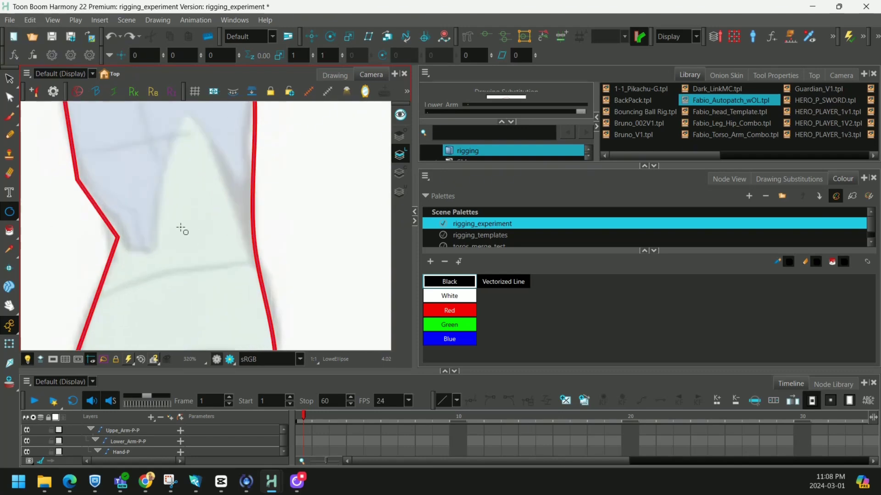
{"action": "left_click_drag", "start_coordinate": [187, 236], "coordinate": [227, 293]}
Step: Select the elbow circle and enlarge it until its edge meets the arm outline on both sides
{"action": "scroll", "coordinate": [278, 189], "scroll_direction": "up", "scroll_amount": 3}
{"action": "left_click_drag", "start_coordinate": [283, 198], "coordinate": [297, 198]}
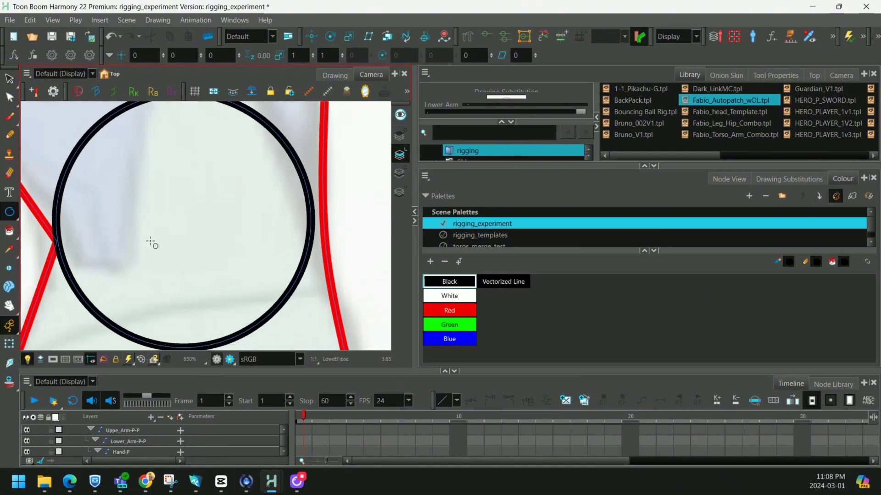
{"action": "left_click", "coordinate": [283, 137]}
{"action": "left_click_drag", "start_coordinate": [338, 240], "coordinate": [354, 217]}
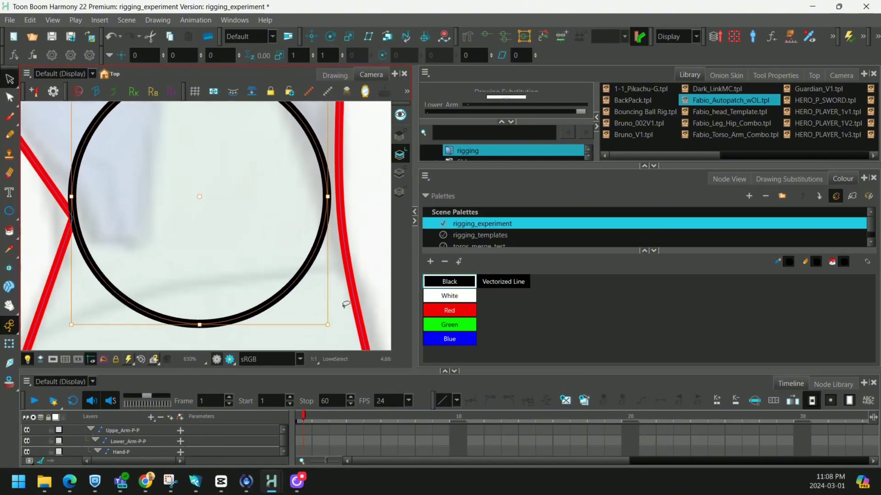
{"action": "left_click_drag", "start_coordinate": [328, 325], "coordinate": [335, 330]}
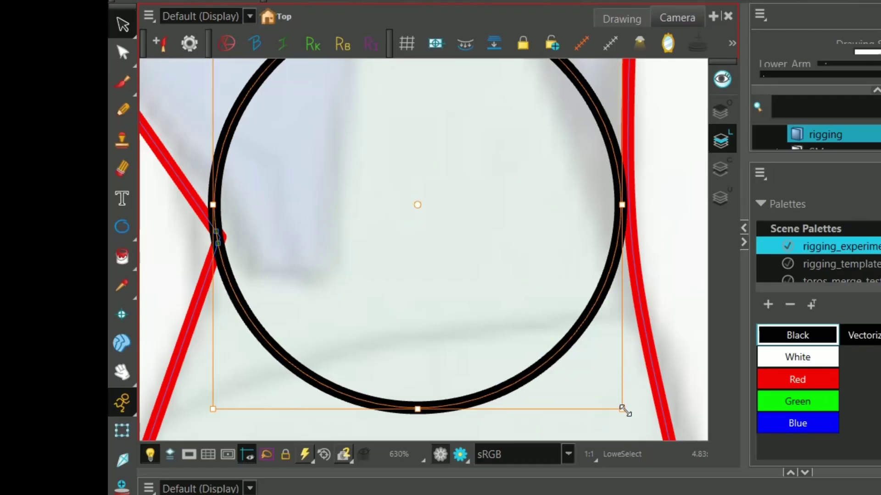
{"action": "left_click_drag", "start_coordinate": [625, 411], "coordinate": [629, 421]}
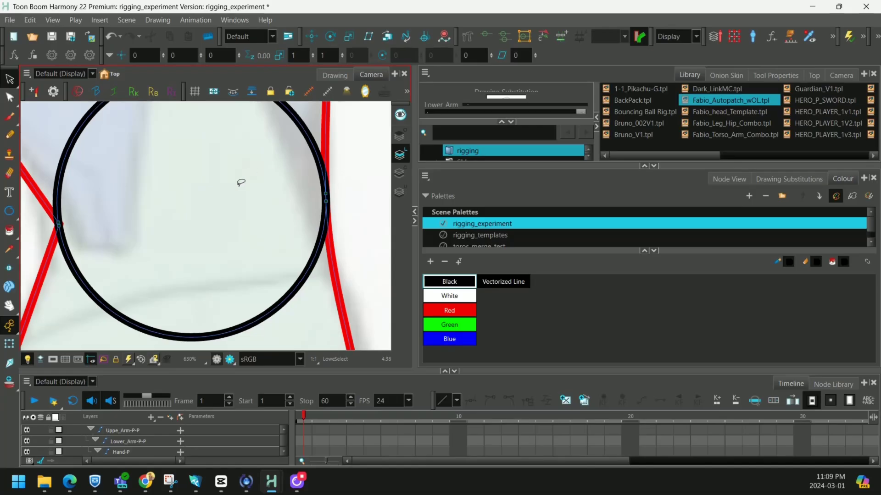
Step: Examine closely how the circle's line crosses the arm outline on both sides of the elbow
{"action": "key", "text": "2"}
{"action": "left_click_drag", "start_coordinate": [177, 214], "coordinate": [325, 229]}
{"action": "key", "text": "2"}
{"action": "key", "text": "2"}
{"action": "key", "text": "2"}
{"action": "key", "text": "2"}
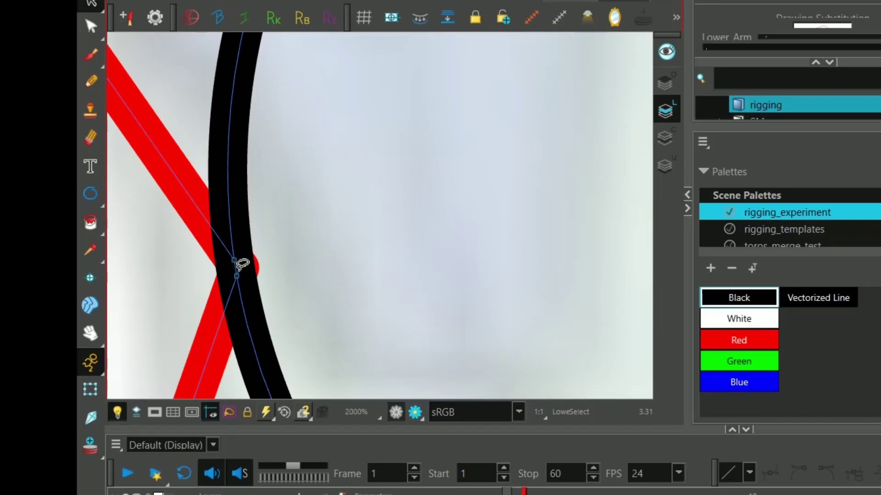
{"action": "key", "text": "1"}
{"action": "key", "text": "1"}
{"action": "key", "text": "1"}
{"action": "key", "text": "1"}
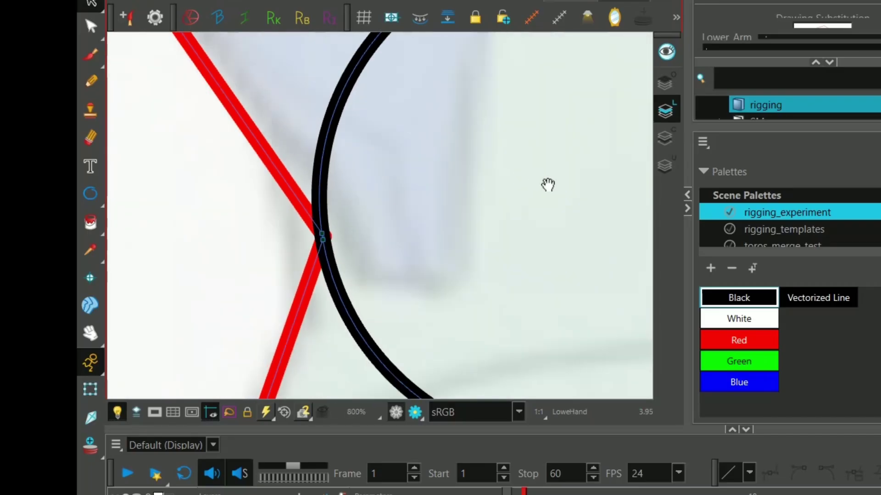
{"action": "left_click_drag", "start_coordinate": [381, 202], "coordinate": [234, 226]}
{"action": "scroll", "coordinate": [546, 202], "scroll_direction": "up", "scroll_amount": 4}
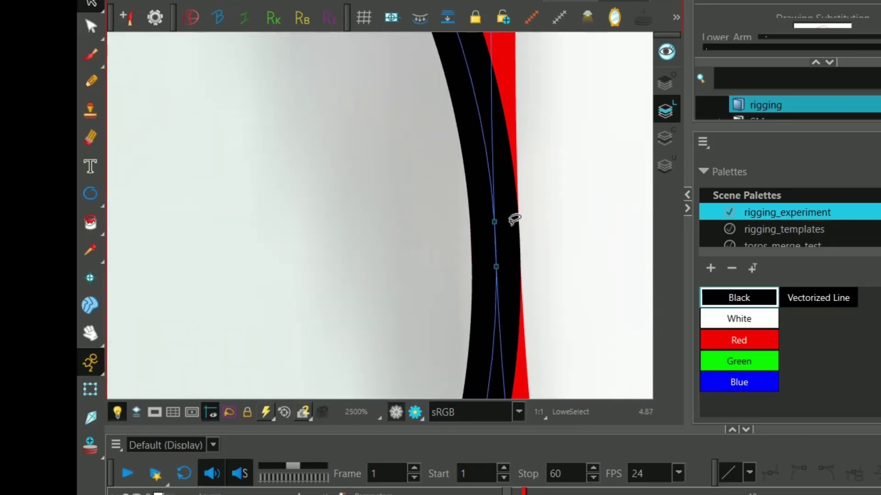
Step: Duplicate the elbow circle and scale the copy down about its centre into a tiny centre dot
{"action": "scroll", "coordinate": [498, 247], "scroll_direction": "down", "scroll_amount": 7}
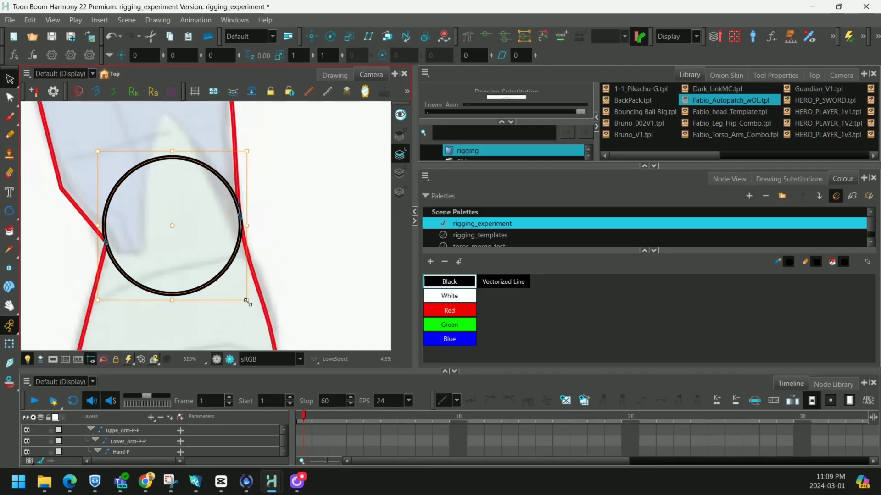
{"action": "left_click_drag", "start_coordinate": [246, 301], "coordinate": [220, 272]}
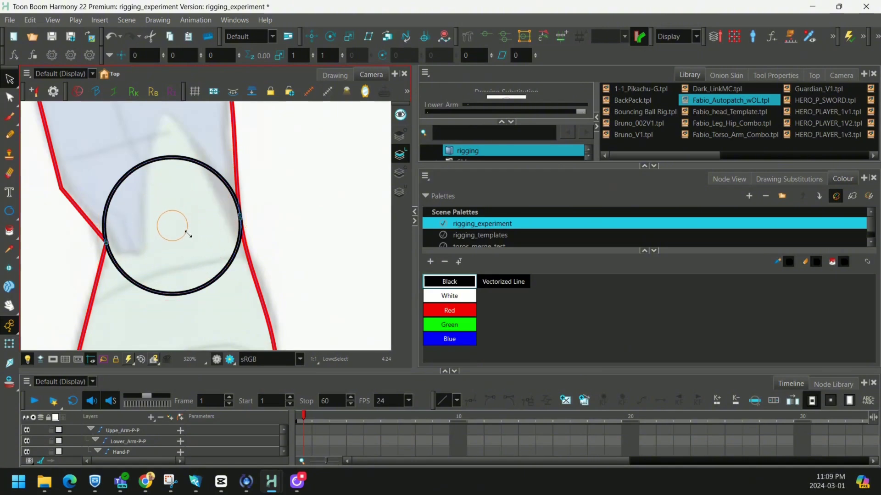
{"action": "scroll", "coordinate": [181, 220], "scroll_direction": "up", "scroll_amount": 4}
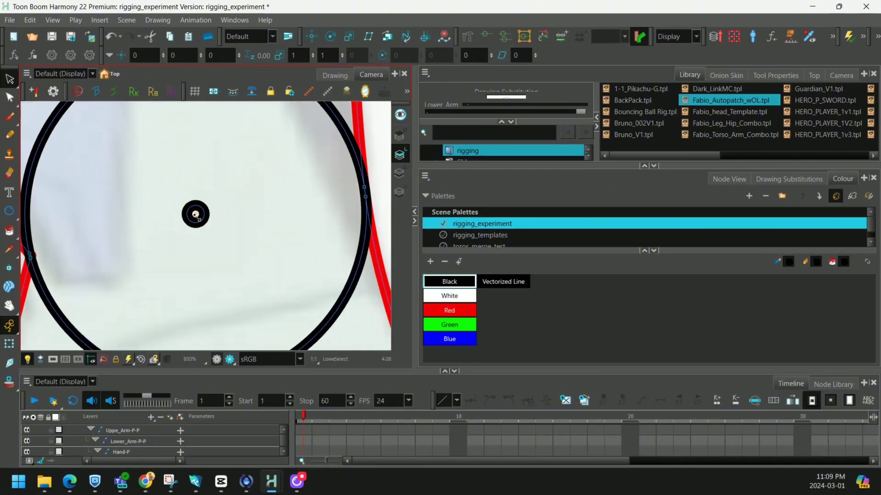
{"action": "scroll", "coordinate": [195, 214], "scroll_direction": "up", "scroll_amount": 3}
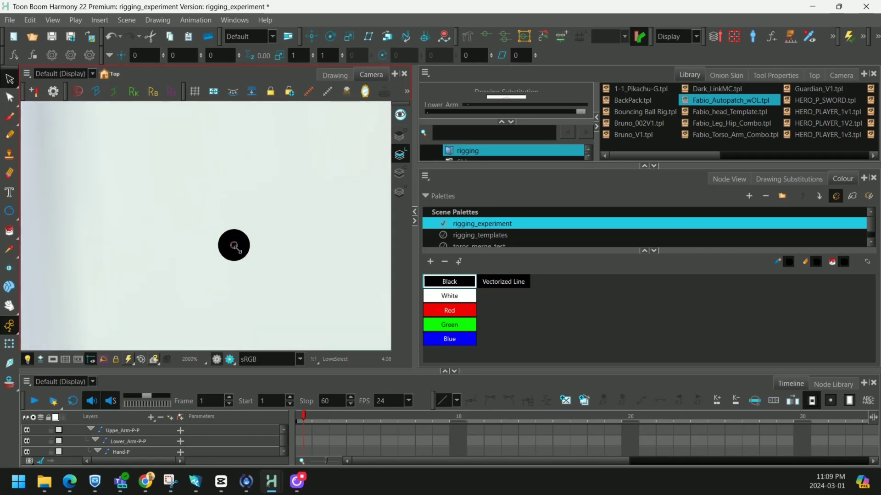
{"action": "left_click_drag", "start_coordinate": [238, 249], "coordinate": [254, 265]}
{"action": "scroll", "coordinate": [261, 226], "scroll_direction": "down", "scroll_amount": 7}
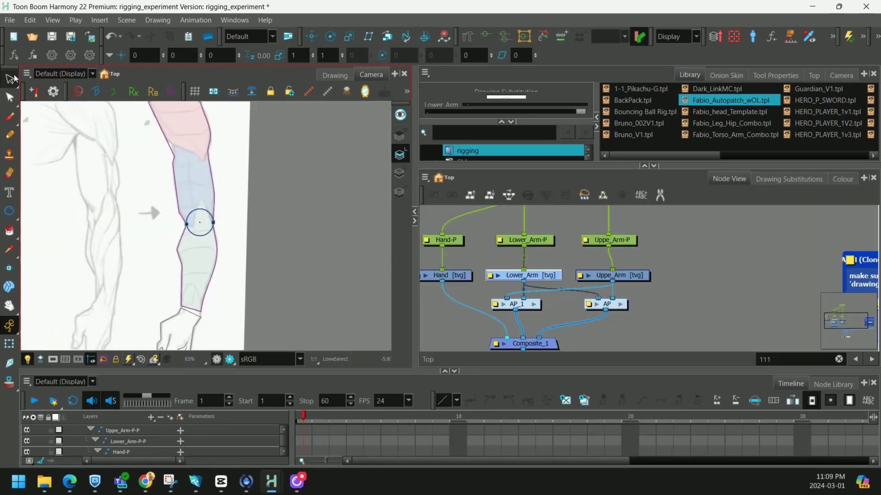
Step: Copy all the Lower_Arm line art, including the elbow circle and centre dot, and paste it into the Uppe_Arm drawing
{"action": "left_click", "coordinate": [14, 78]}
{"action": "mouse_move", "coordinate": [254, 123]}
{"action": "left_mouse_down"}
{"action": "mouse_move", "coordinate": [137, 251]}
{"action": "mouse_move", "coordinate": [239, 114]}
{"action": "left_mouse_up"}
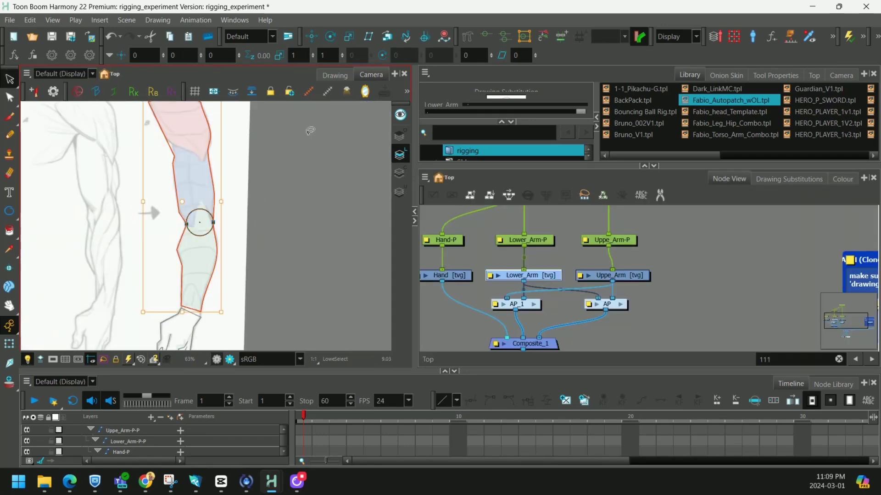
{"action": "left_click", "coordinate": [637, 276]}
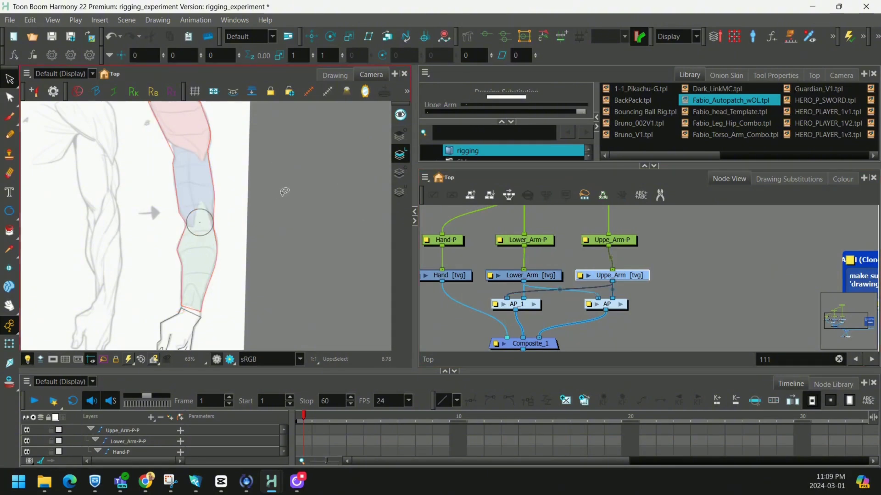
{"action": "key", "text": "ctrl+a"}
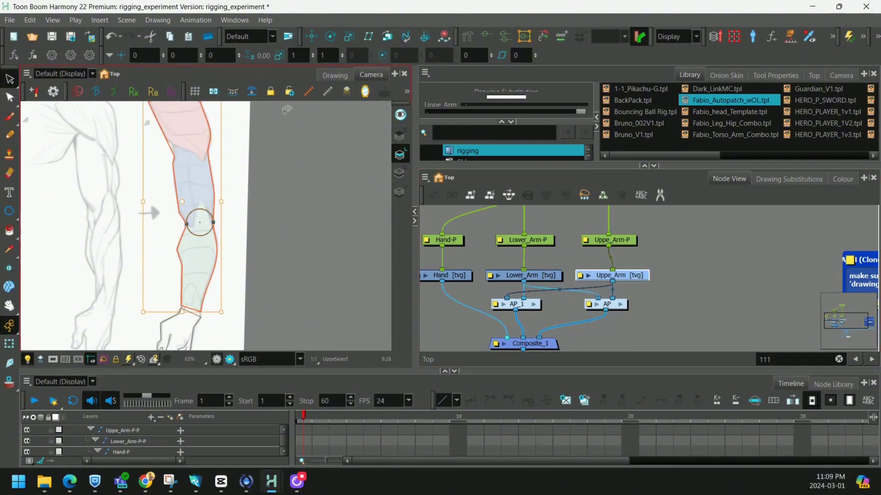
{"action": "left_click", "coordinate": [67, 314]}
Step: Cut the lower arm outline and the elbow circle's top arc out of the Uppe_Arm drawing with the Cutter tool
{"action": "left_click", "coordinate": [15, 83]}
{"action": "left_click", "coordinate": [39, 90]}
{"action": "key", "text": "space"}
{"action": "left_click_drag", "start_coordinate": [233, 155], "coordinate": [224, 180]}
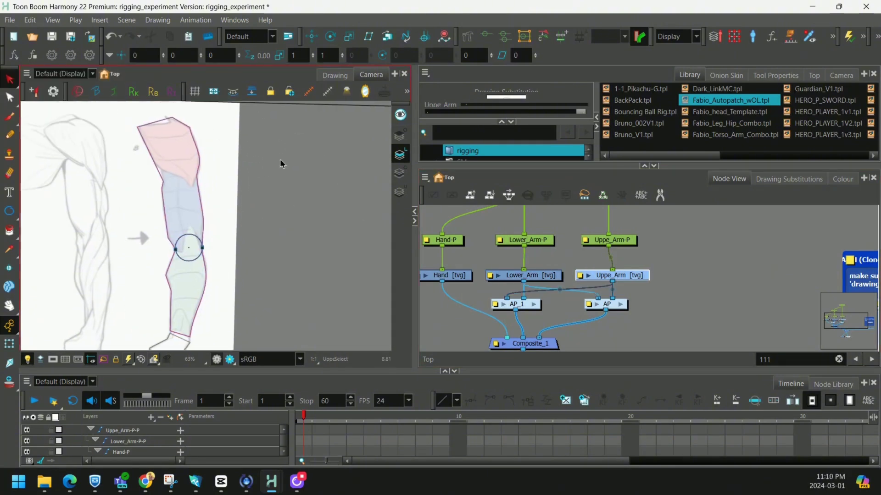
{"action": "key", "text": "space"}
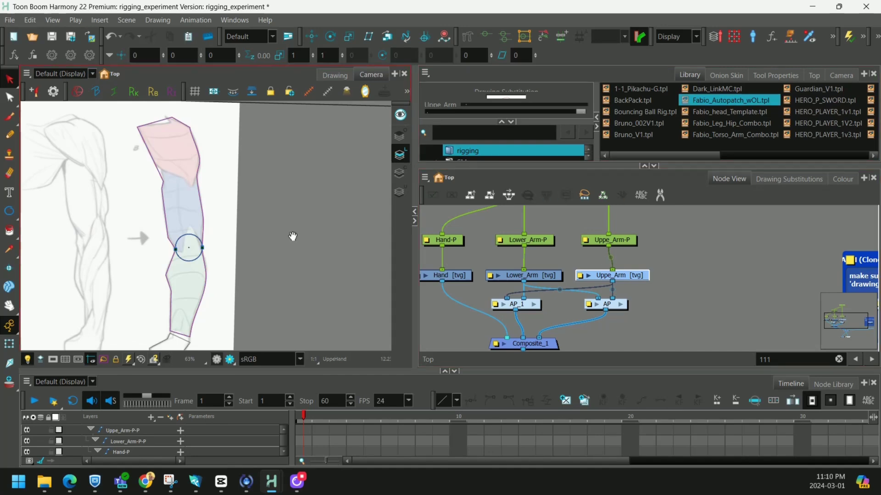
{"action": "left_click_drag", "start_coordinate": [293, 236], "coordinate": [298, 209]}
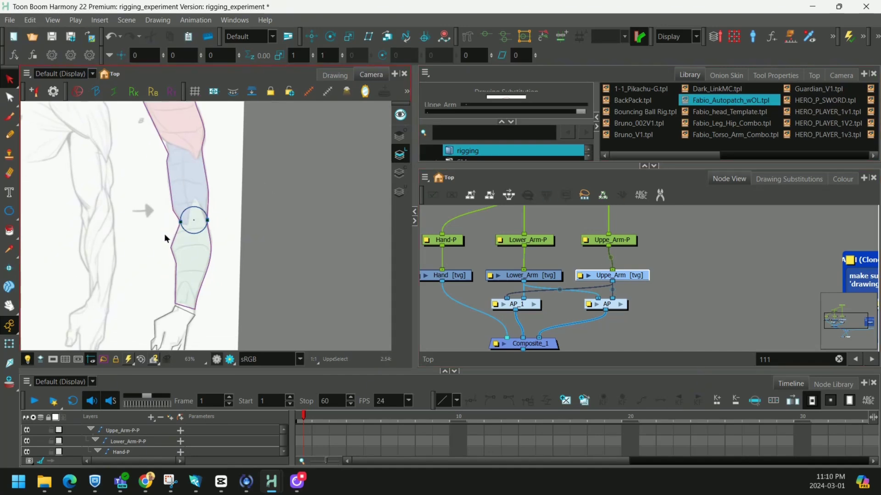
{"action": "left_click", "coordinate": [14, 79]}
{"action": "left_click", "coordinate": [44, 106]}
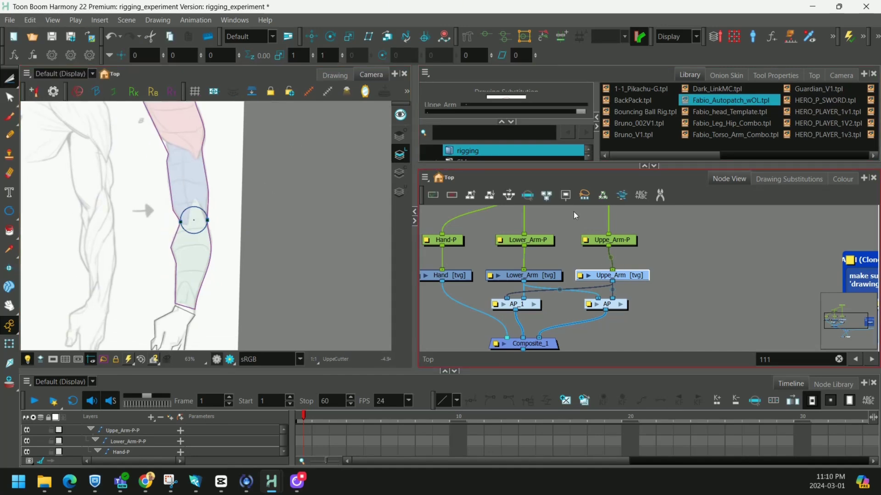
{"action": "left_click_drag", "start_coordinate": [171, 308], "coordinate": [163, 294]}
{"action": "left_click", "coordinate": [253, 236]}
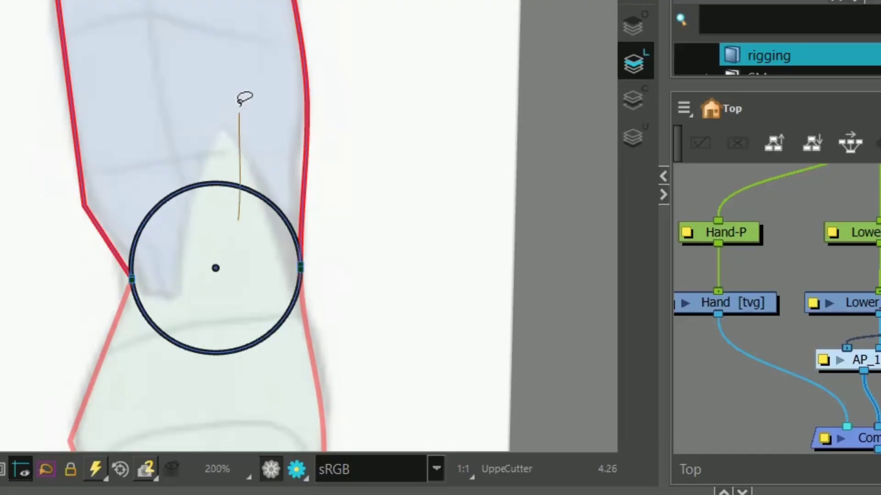
{"action": "left_click_drag", "start_coordinate": [239, 104], "coordinate": [240, 101]}
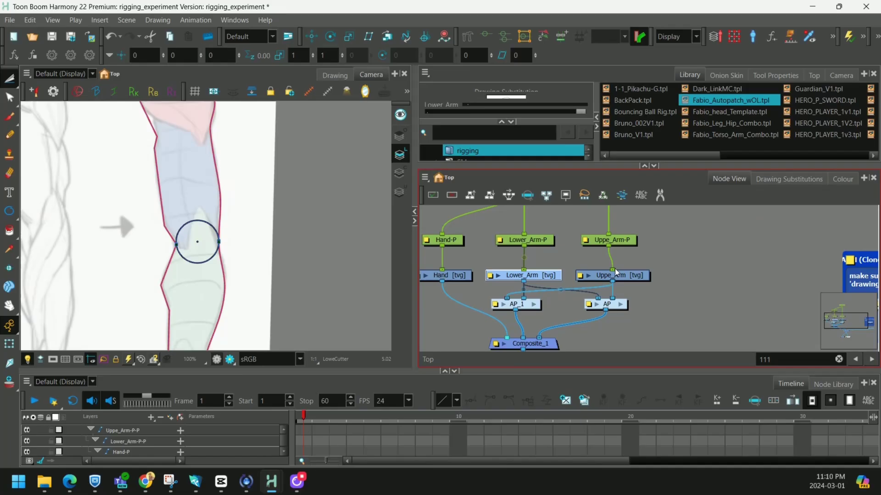
Step: Cut the upper arm outline and the elbow circle's bottom arc out of the Lower_Arm drawing, keeping the top arc
{"action": "left_click_drag", "start_coordinate": [267, 192], "coordinate": [271, 227]}
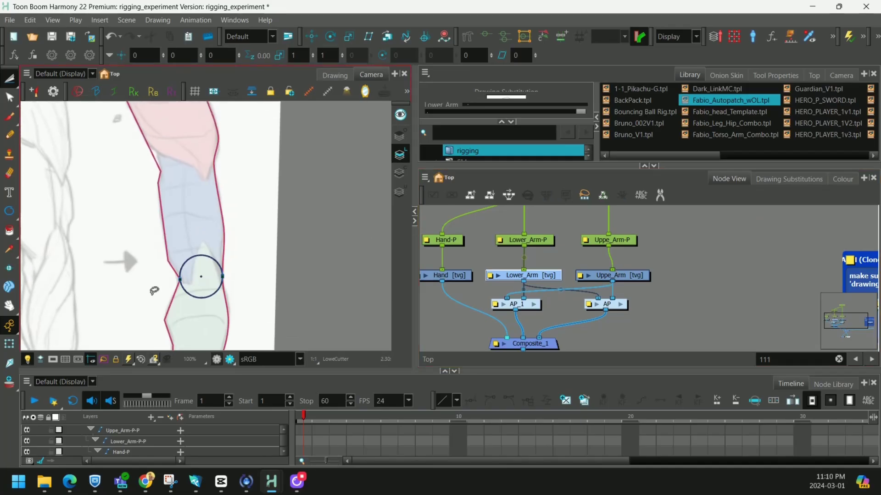
{"action": "left_click_drag", "start_coordinate": [154, 291], "coordinate": [258, 171]}
{"action": "left_click_drag", "start_coordinate": [246, 137], "coordinate": [234, 209]}
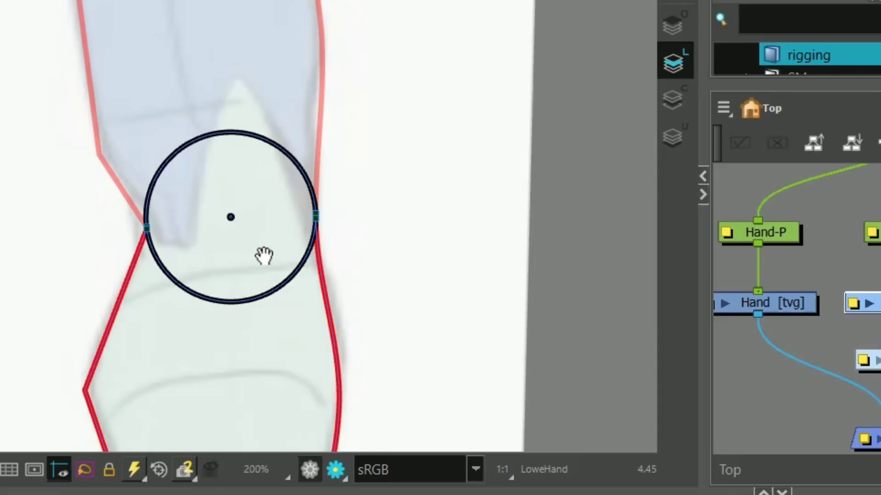
{"action": "left_click_drag", "start_coordinate": [203, 287], "coordinate": [209, 306]}
{"action": "left_click_drag", "start_coordinate": [195, 340], "coordinate": [216, 280]}
Step: Place the Lower_Arm-P-P peg's pivot exactly on the elbow circle's centre dot using the Rotate tool
{"action": "scroll", "coordinate": [408, 140], "scroll_direction": "down", "scroll_amount": 2}
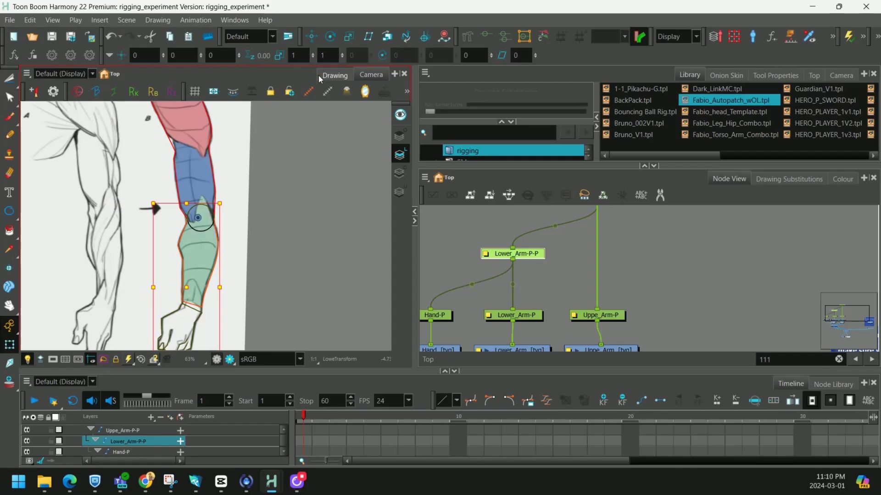
{"action": "left_click", "coordinate": [330, 36]}
{"action": "scroll", "coordinate": [206, 193], "scroll_direction": "up", "scroll_amount": 8}
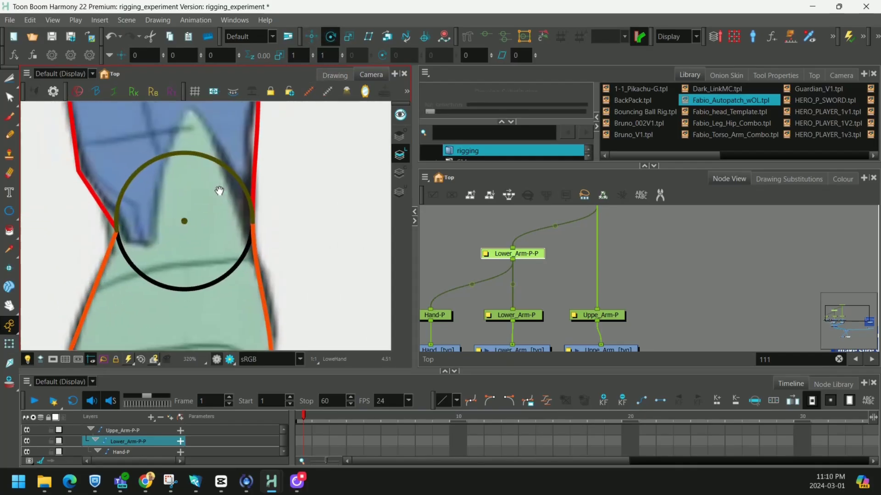
{"action": "scroll", "coordinate": [185, 219], "scroll_direction": "up", "scroll_amount": 3}
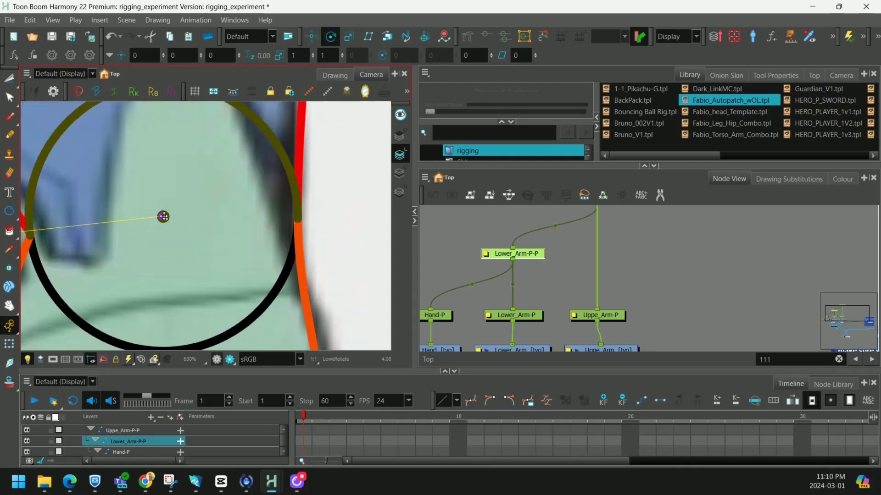